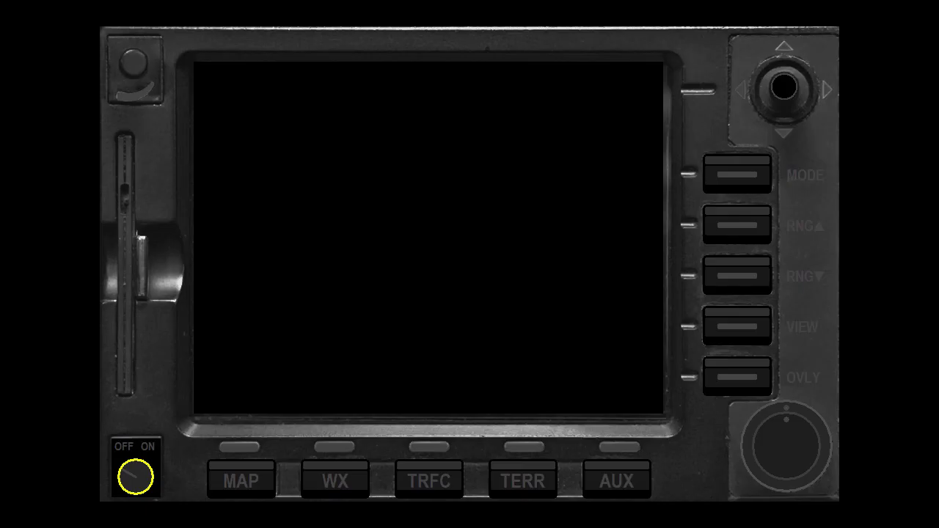
# Step: Power on the KMD 850 and acknowledge the post-self-test screen to reach the 80 nm map
pyautogui.click(134, 474)
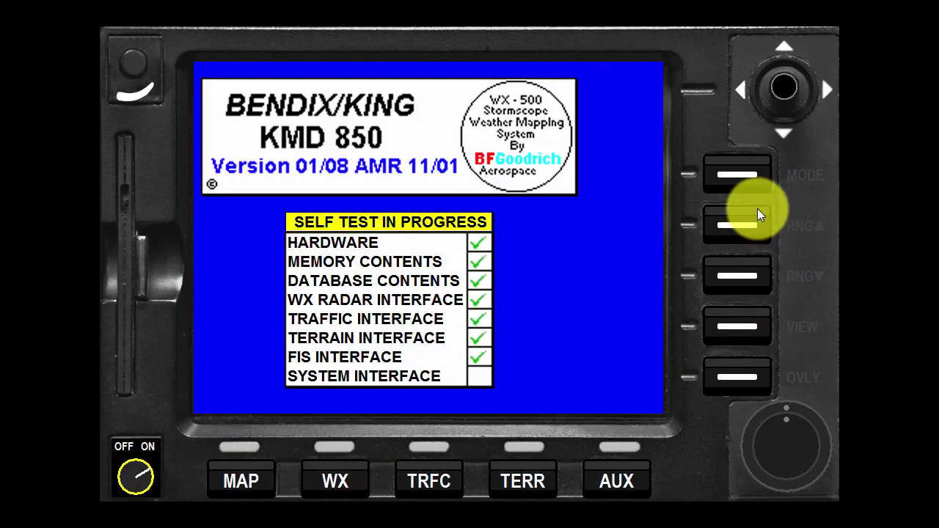
pyautogui.click(738, 182)
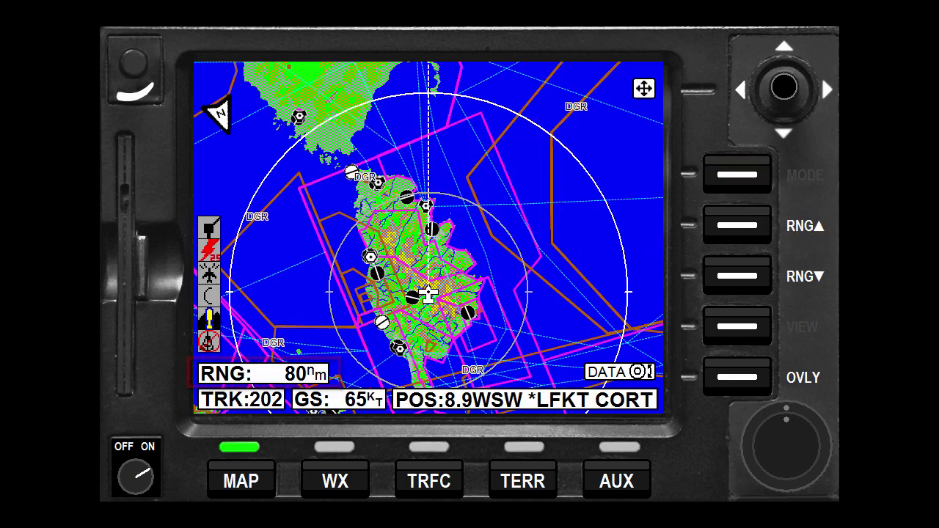
pyautogui.click(232, 481)
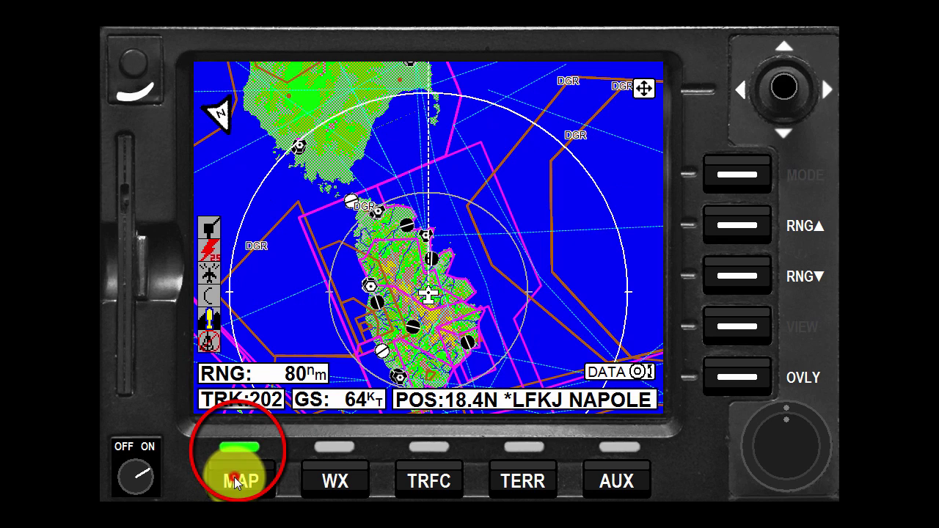
pyautogui.click(233, 477)
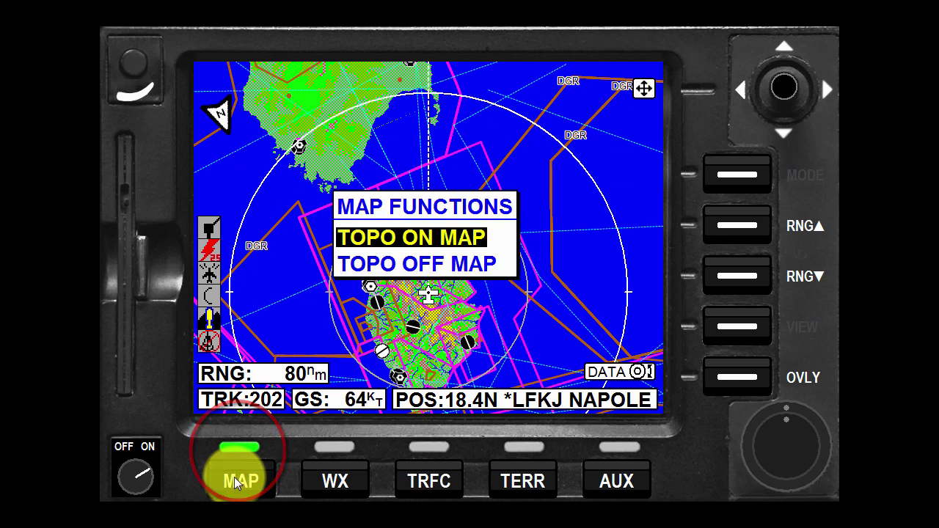
pyautogui.click(234, 477)
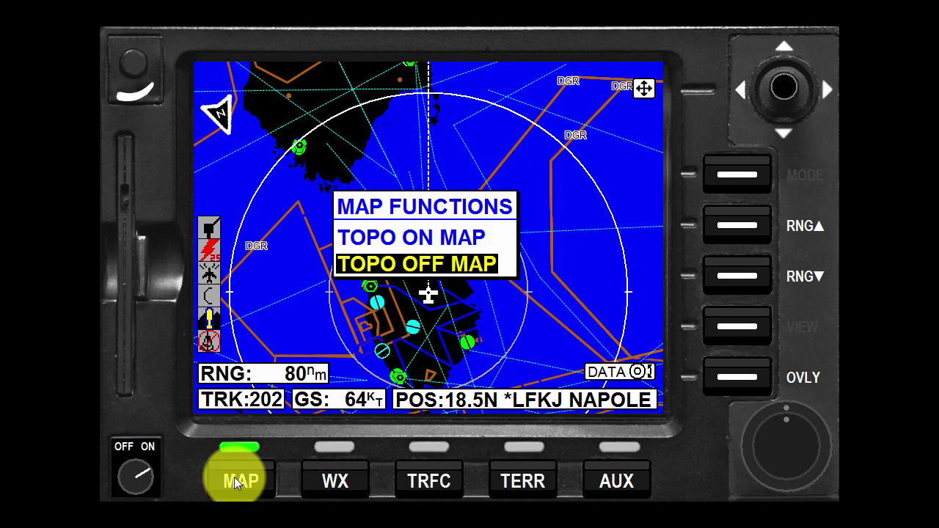
pyautogui.click(234, 477)
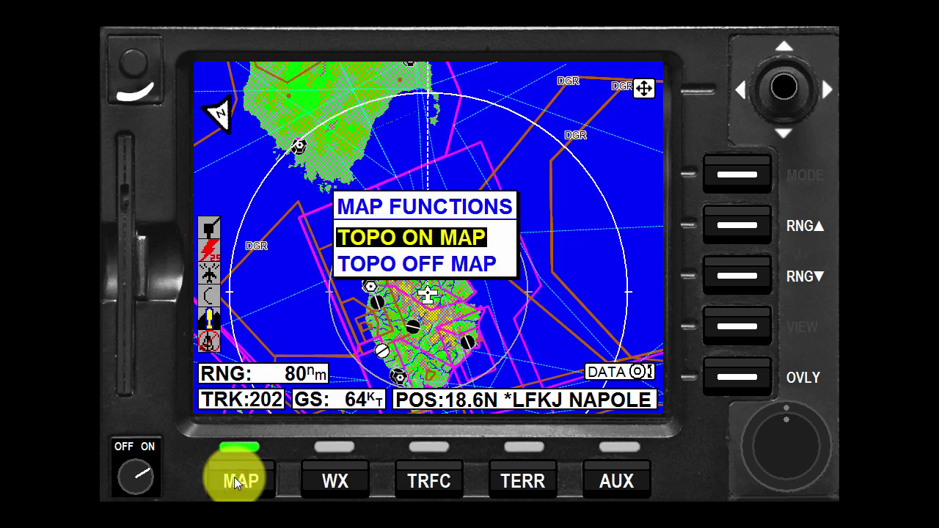
pyautogui.click(743, 94)
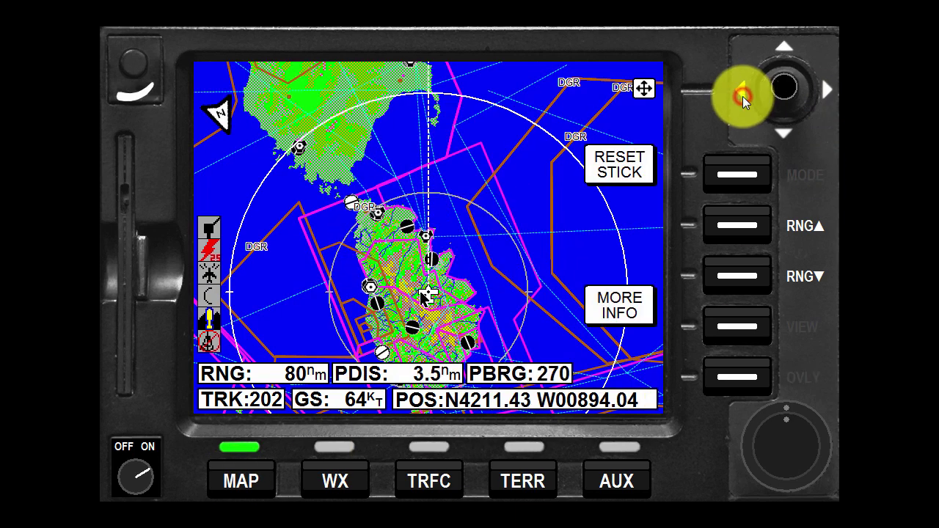
pyautogui.click(738, 174)
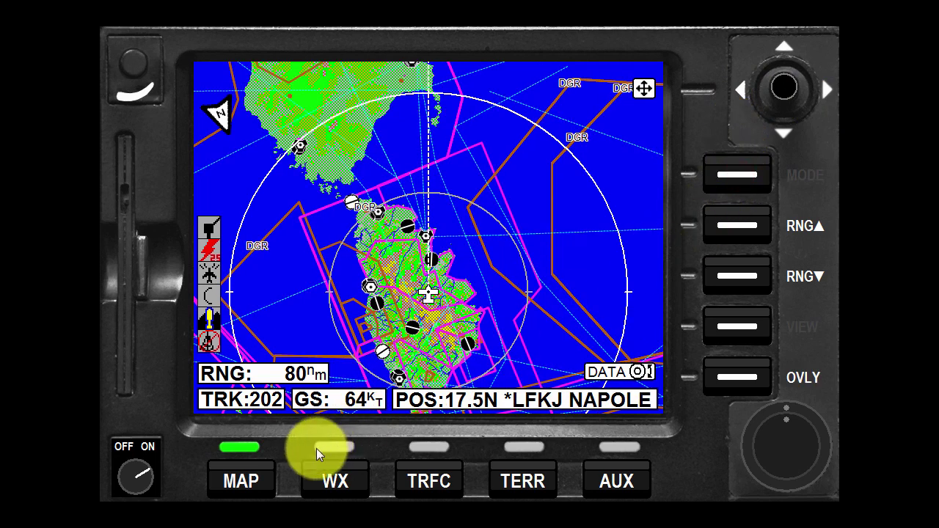
pyautogui.click(239, 482)
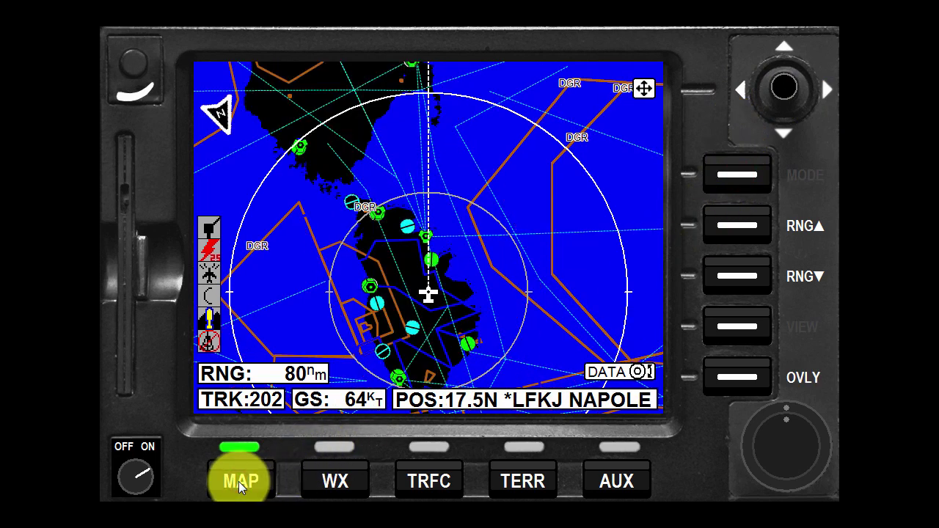
pyautogui.click(238, 482)
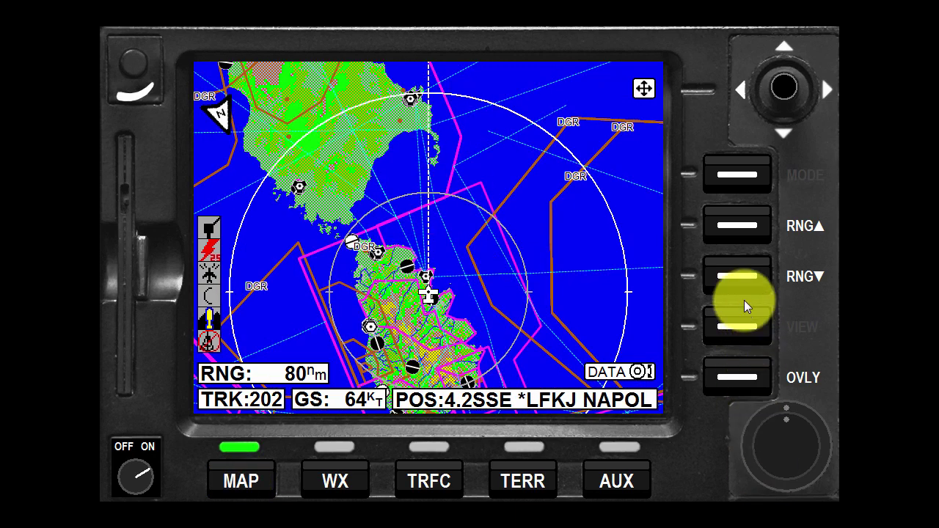
# Step: Zoom the map in from 80 nm to the 1 nm minimum, then back out to 10 nm
pyautogui.click(739, 275)
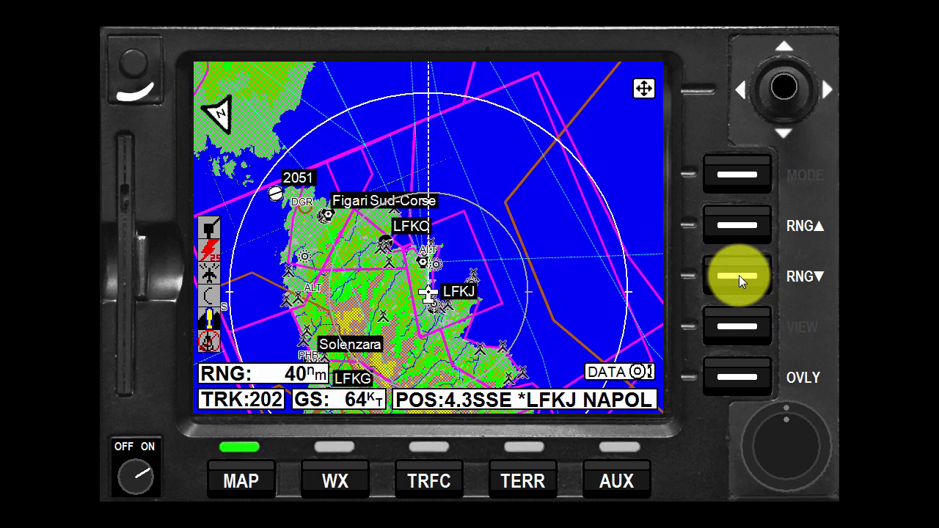
pyautogui.click(738, 275)
pyautogui.click(739, 275)
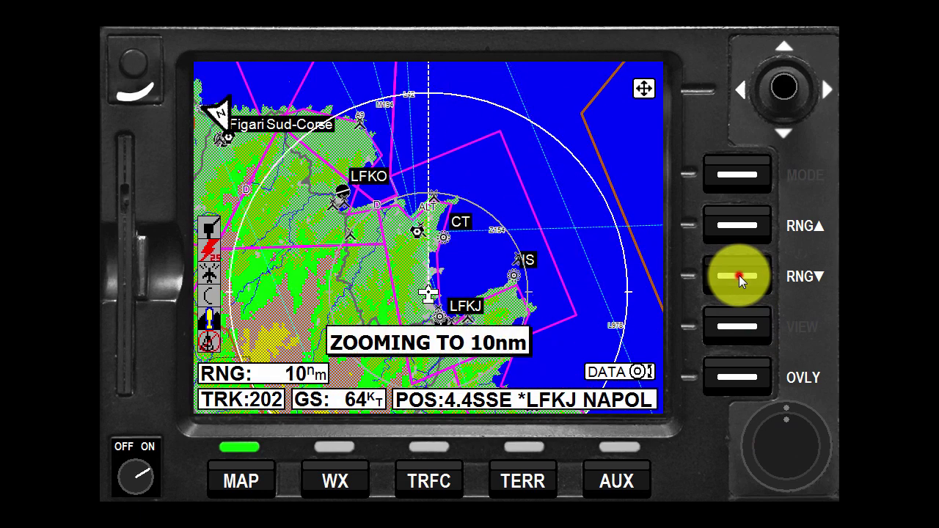
pyautogui.click(739, 276)
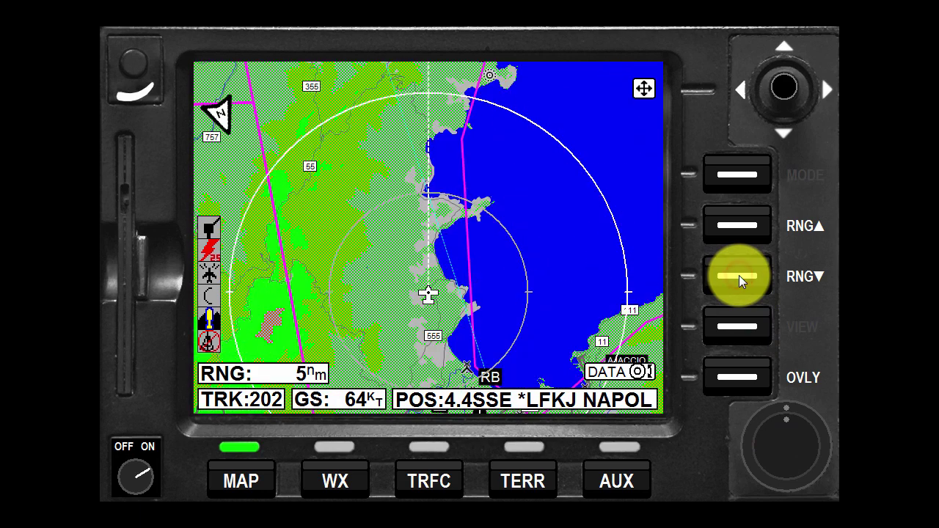
pyautogui.click(739, 275)
pyautogui.click(738, 275)
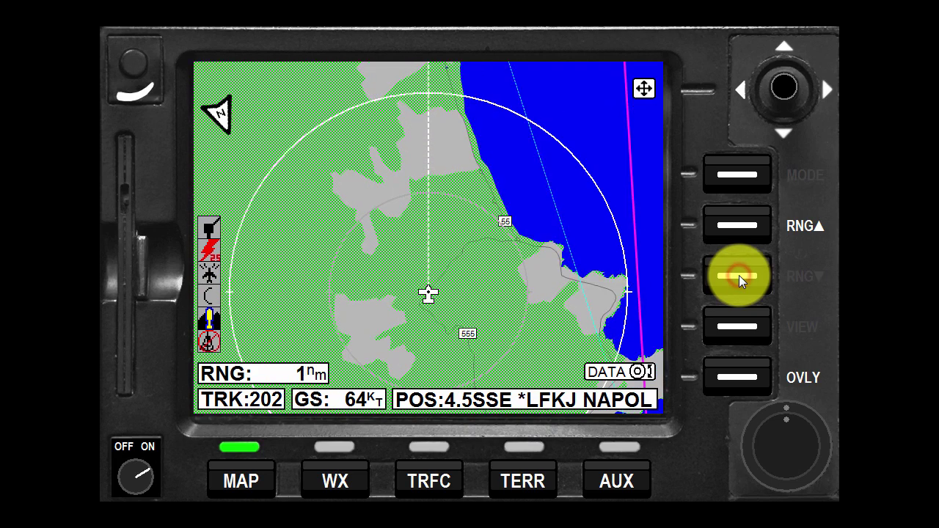
pyautogui.click(738, 224)
pyautogui.click(738, 223)
pyautogui.click(738, 224)
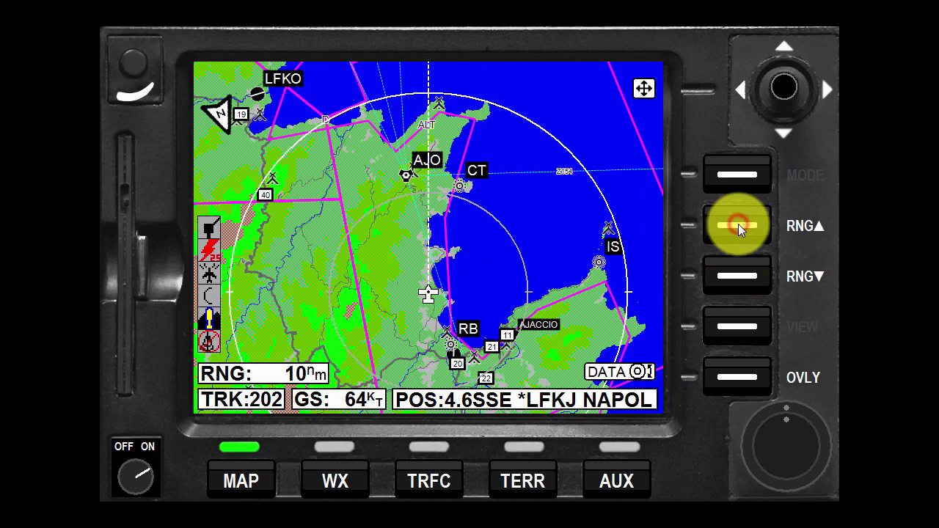
# Step: Set ORIENTATION to NORTH UP in AUX Map Setup, save, and return to the map
pyautogui.click(621, 483)
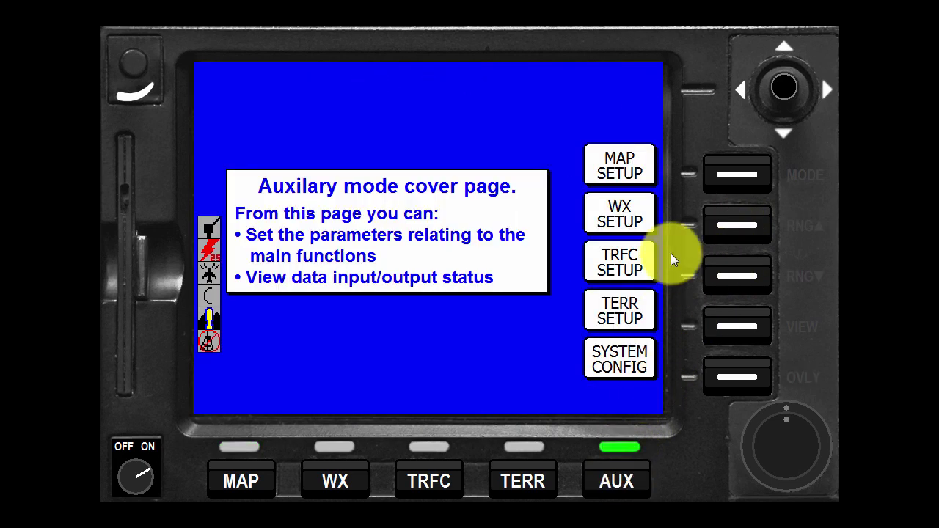
pyautogui.click(745, 177)
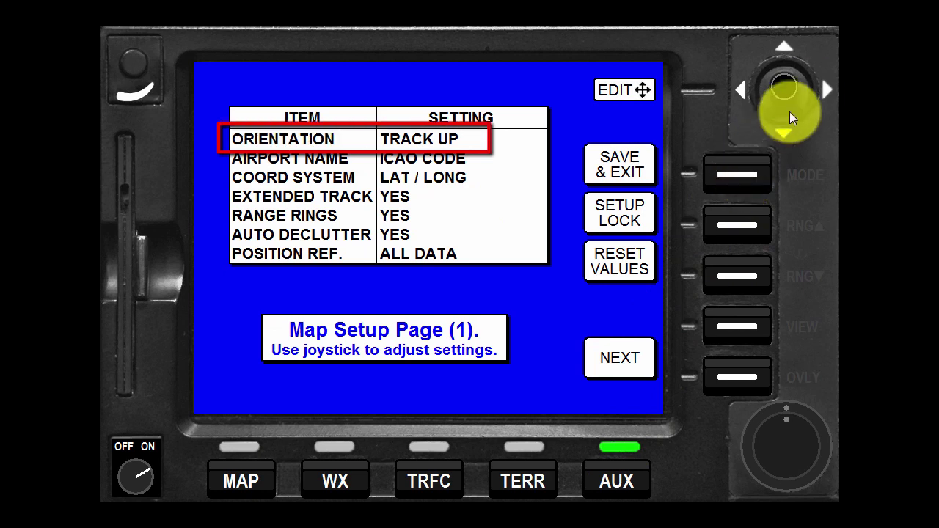
pyautogui.click(823, 92)
pyautogui.click(782, 50)
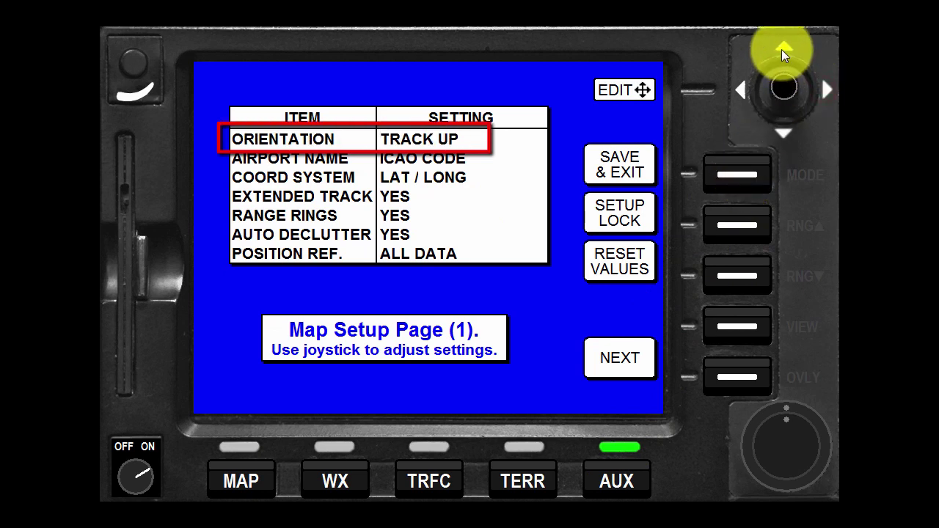
pyautogui.click(737, 174)
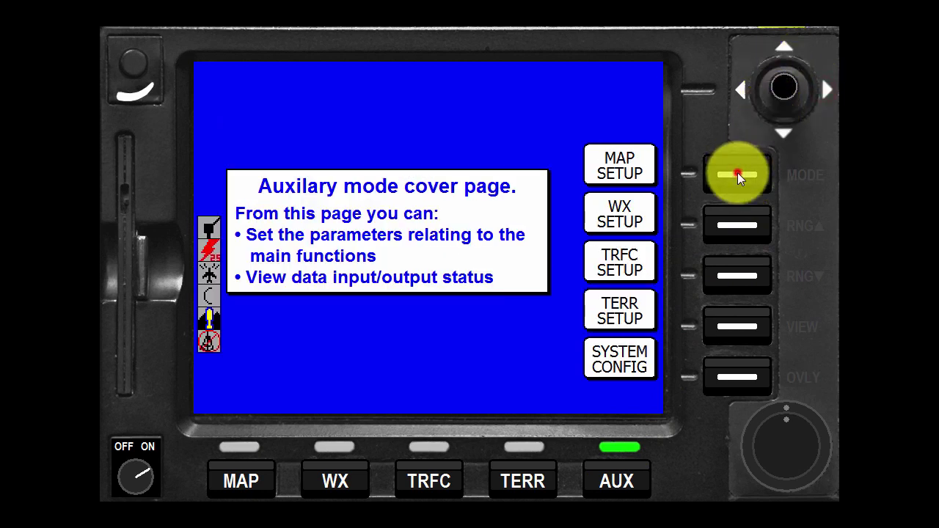
pyautogui.click(239, 480)
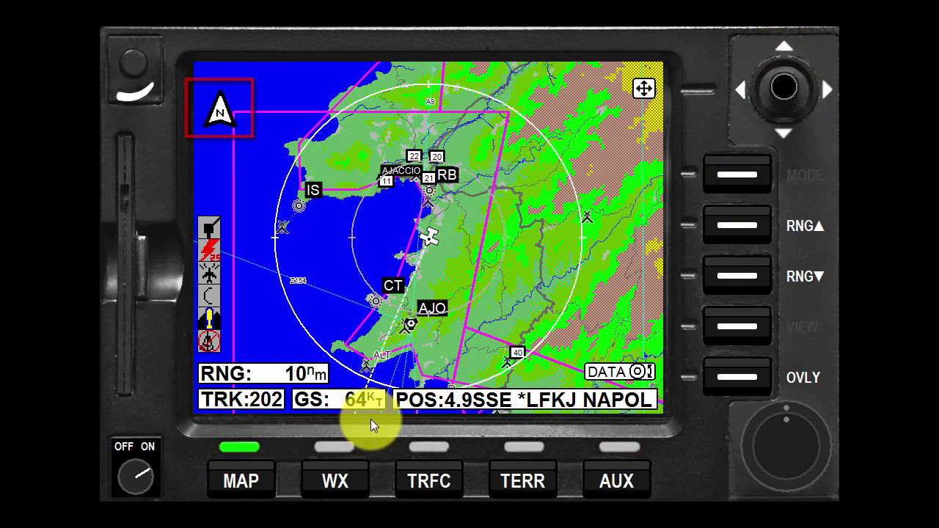
# Step: Widen the map to 40 nm and view the terrain elevation legend while panning
pyautogui.click(735, 223)
pyautogui.click(735, 223)
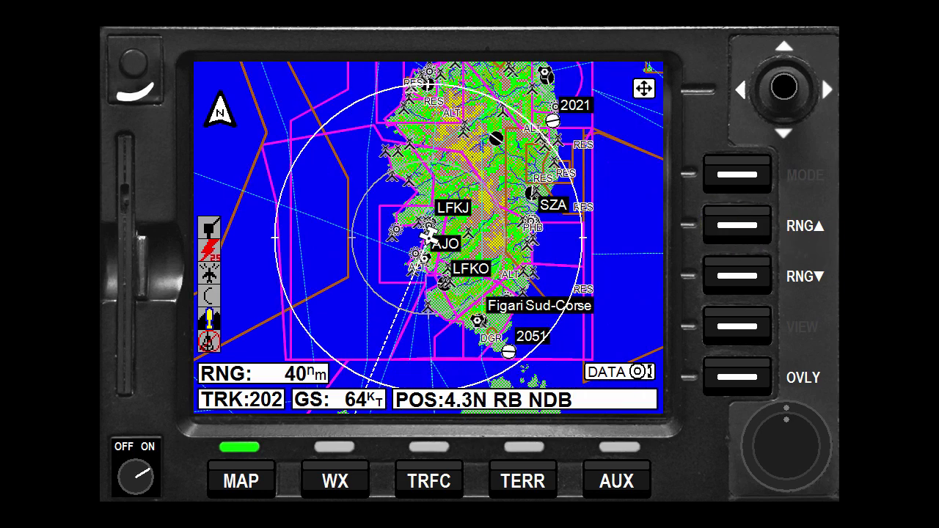
pyautogui.click(742, 88)
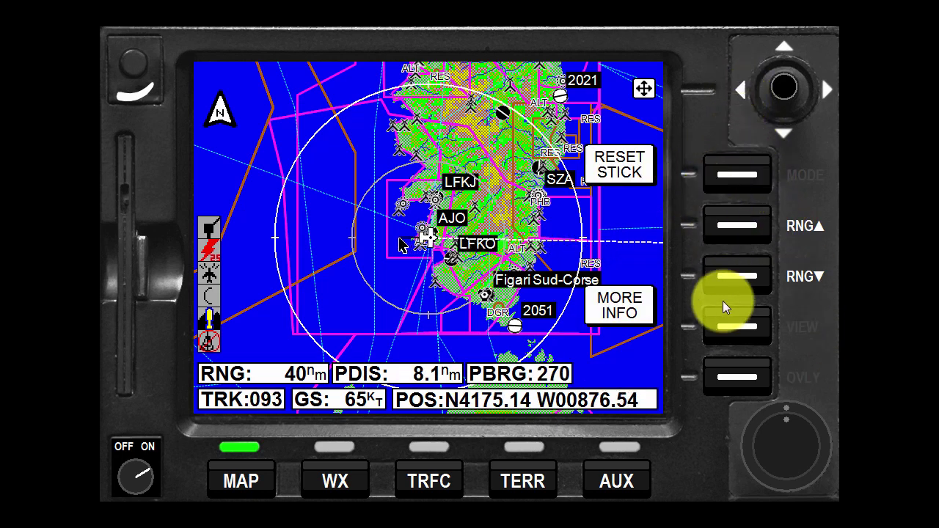
pyautogui.click(726, 331)
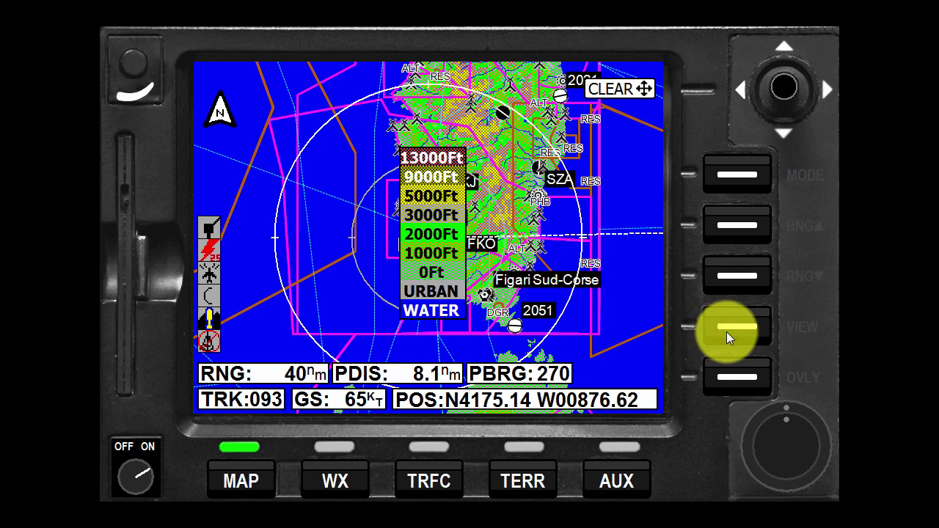
pyautogui.click(740, 91)
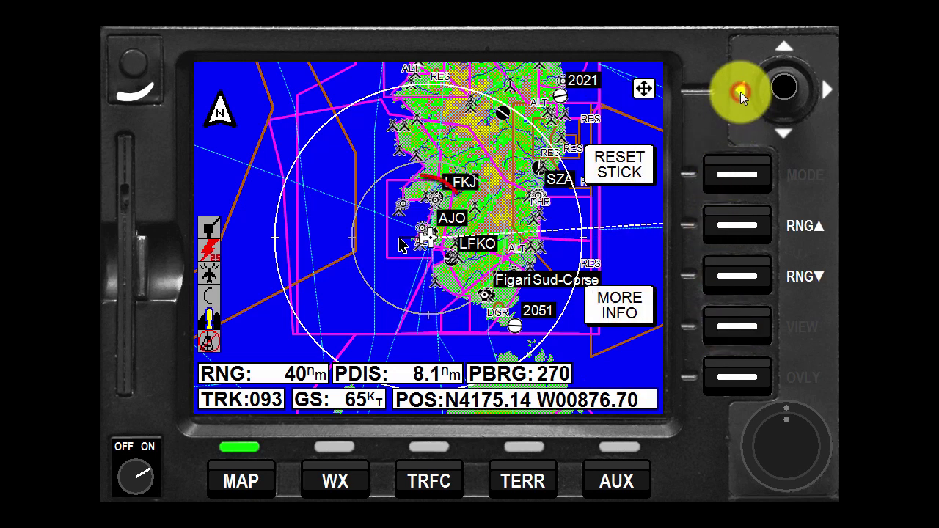
# Step: Pan to the Ajaccio NDB, view its details, then recentre the map on the aircraft
pyautogui.click(783, 51)
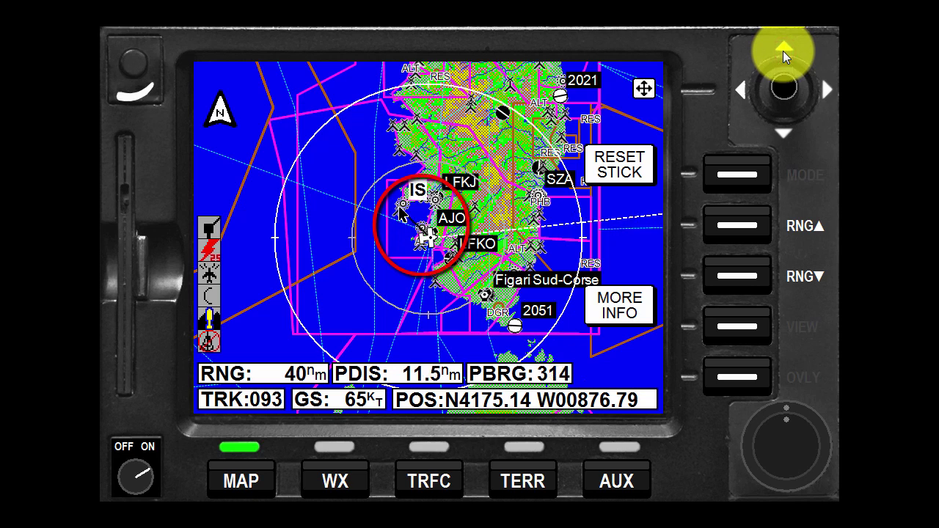
pyautogui.click(735, 328)
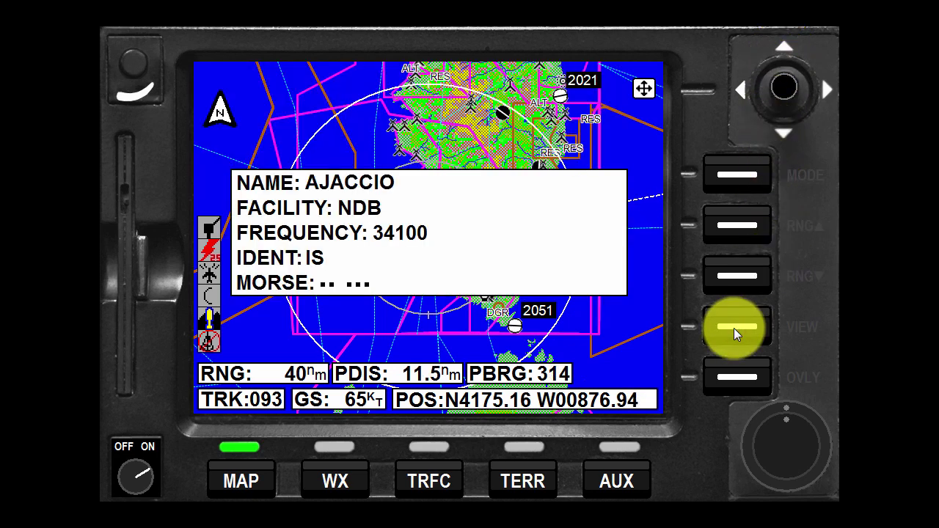
pyautogui.click(746, 91)
pyautogui.click(825, 89)
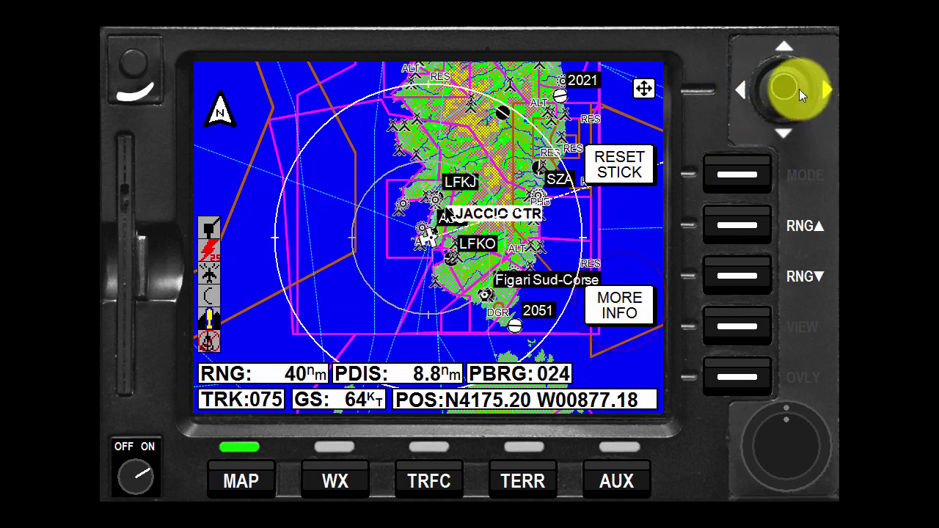
pyautogui.click(780, 47)
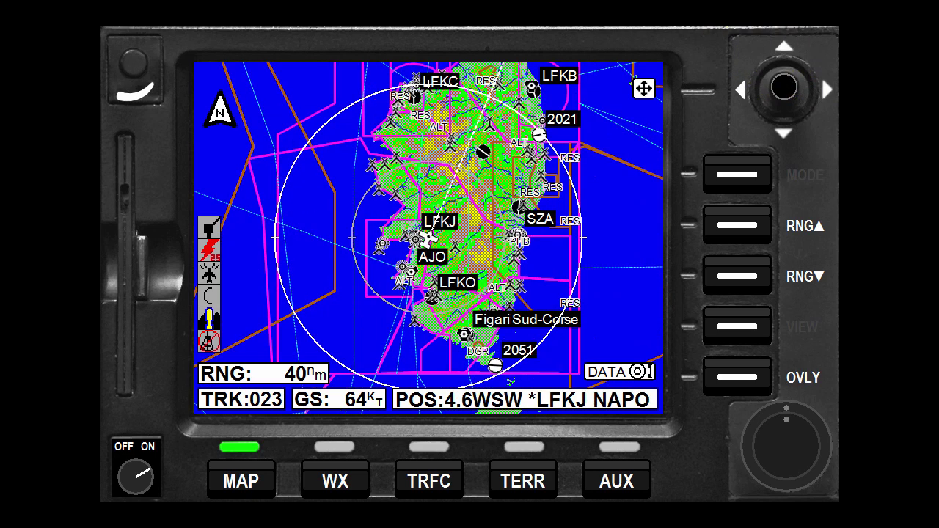
# Step: Open airport info and cycle records from 10C and 20CA on to McLean Brothers
pyautogui.click(803, 409)
pyautogui.click(793, 430)
pyautogui.click(792, 429)
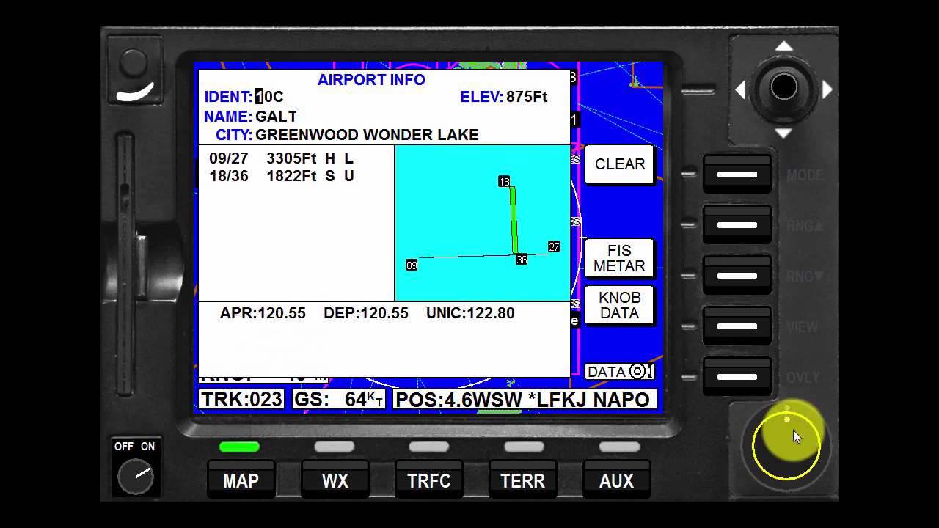
pyautogui.click(793, 430)
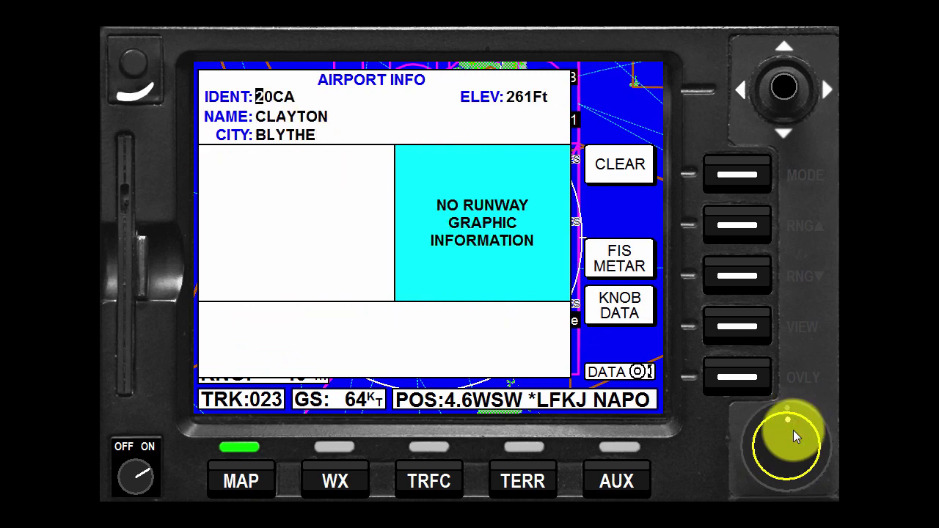
pyautogui.click(793, 429)
pyautogui.click(793, 430)
pyautogui.click(793, 430)
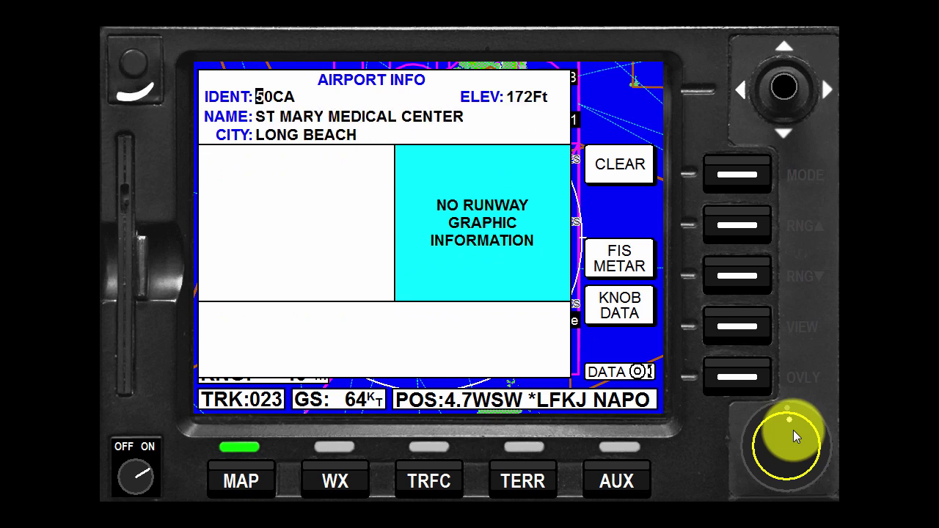
pyautogui.click(793, 430)
pyautogui.click(793, 429)
pyautogui.click(793, 430)
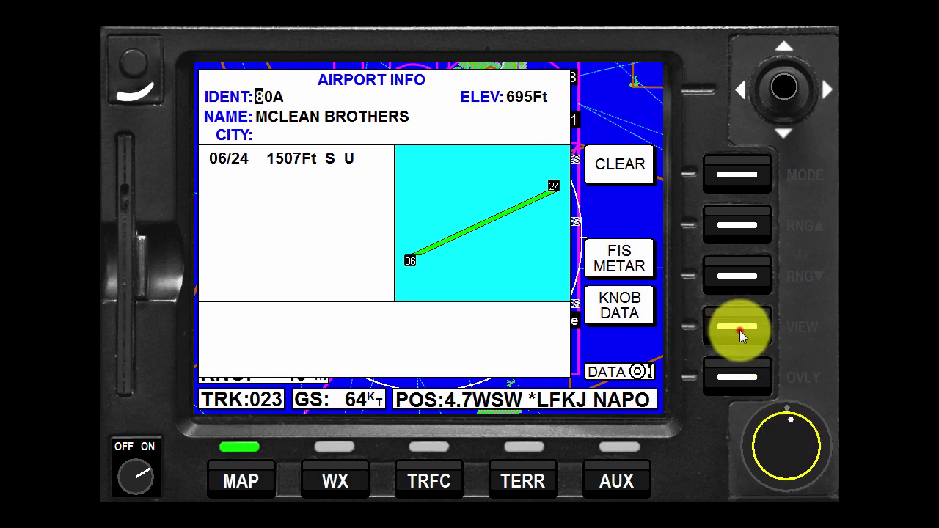
# Step: Scan airport identifiers 80B through 80FL, then return to DATA and close airport info
pyautogui.click(739, 330)
pyautogui.click(781, 408)
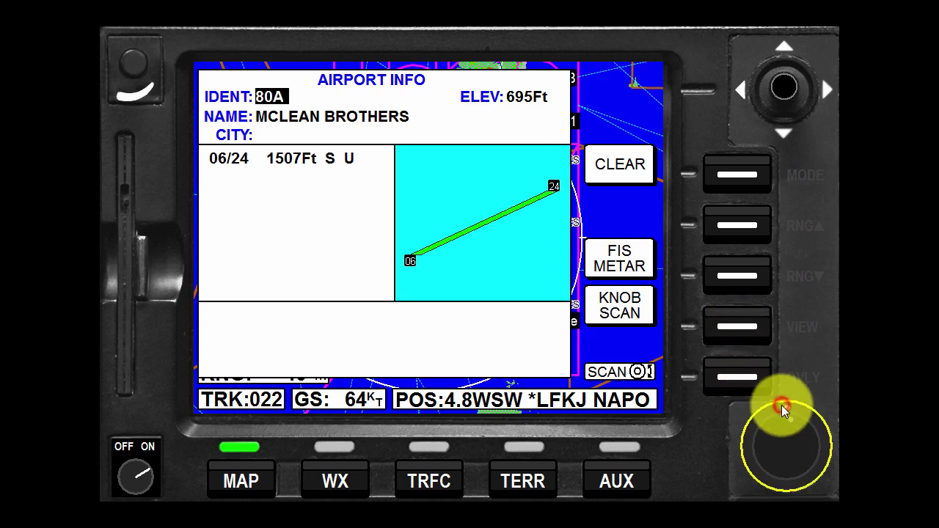
pyautogui.click(781, 444)
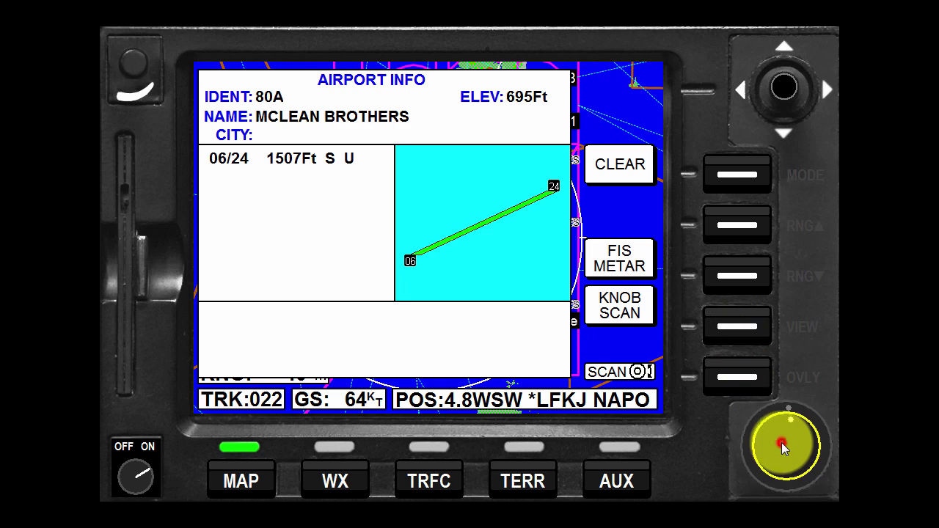
pyautogui.click(781, 442)
pyautogui.click(781, 442)
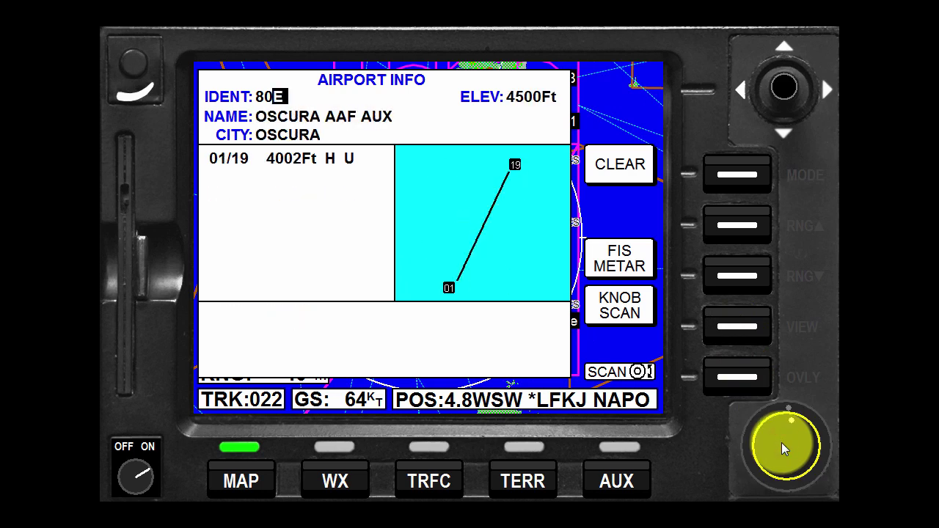
pyautogui.click(781, 443)
pyautogui.click(781, 442)
pyautogui.click(782, 443)
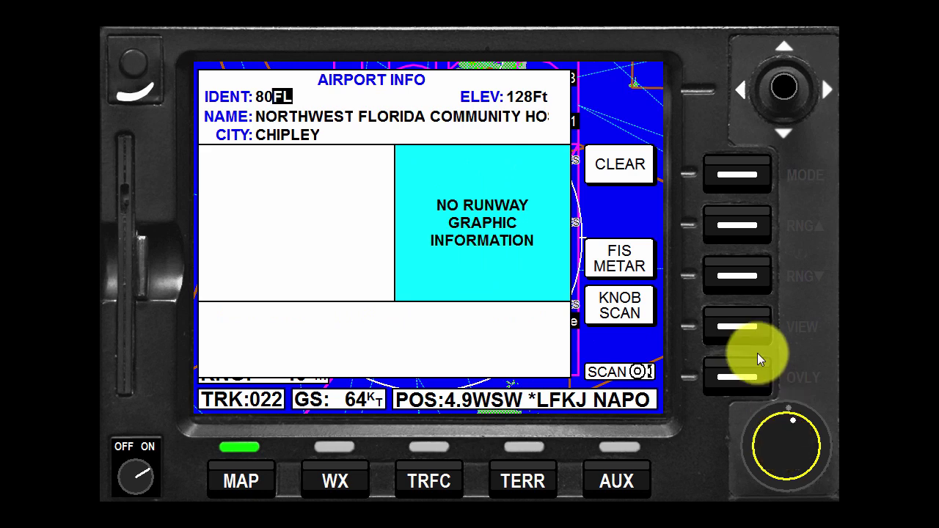
pyautogui.click(730, 326)
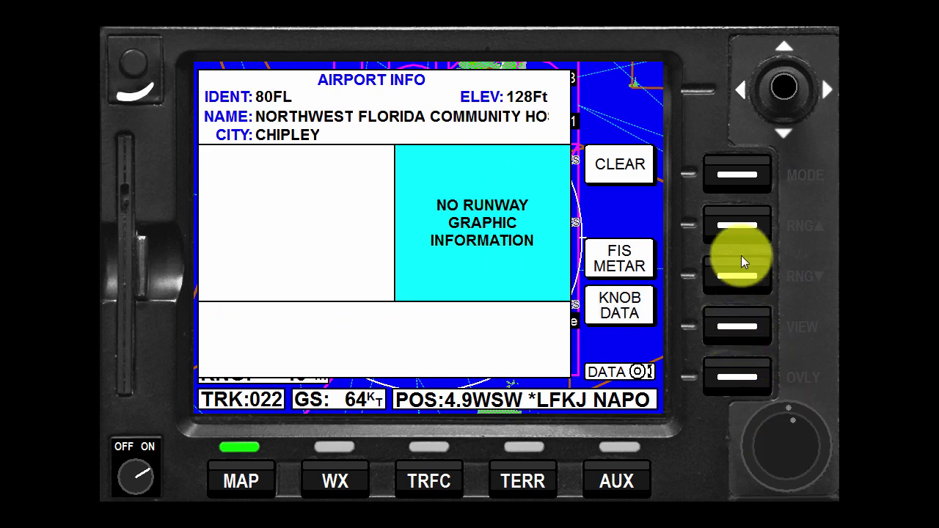
pyautogui.click(737, 179)
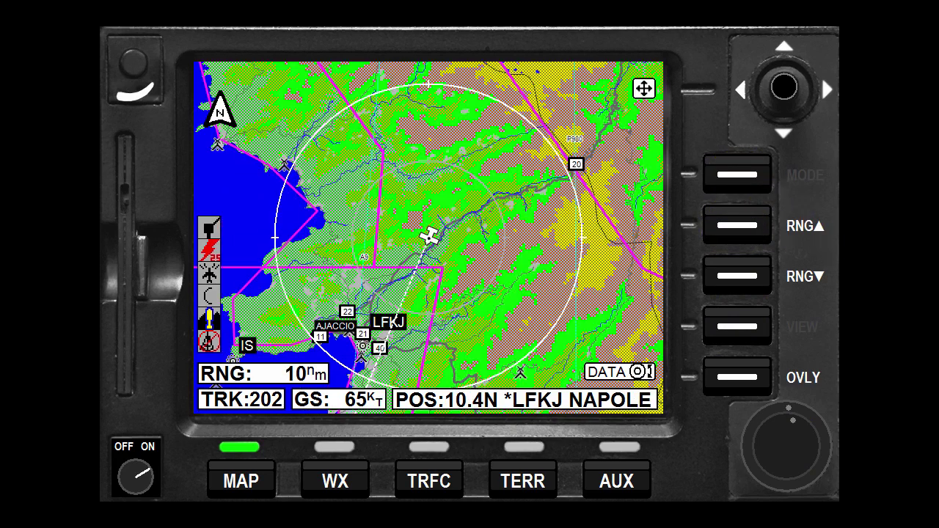
# Step: Overlay the flight plan, Stormscope lightning and traffic on the map
pyautogui.click(735, 380)
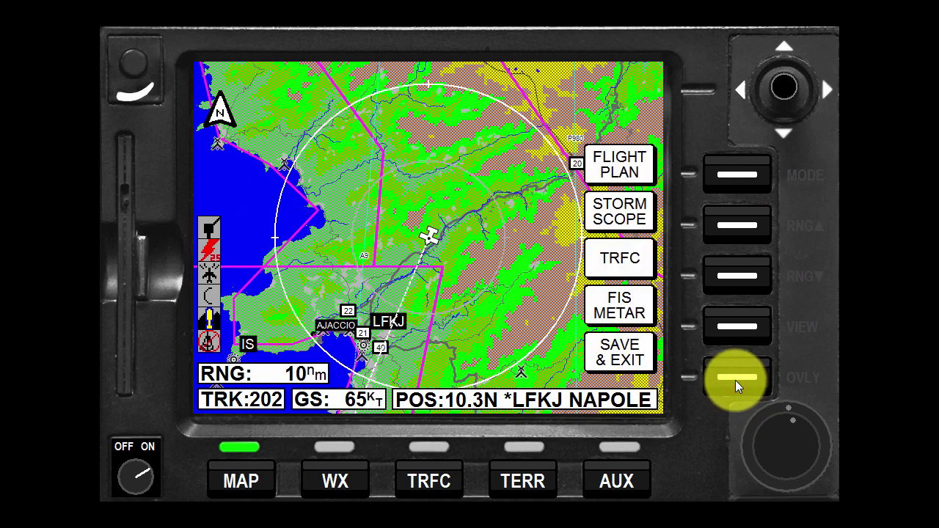
pyautogui.click(737, 172)
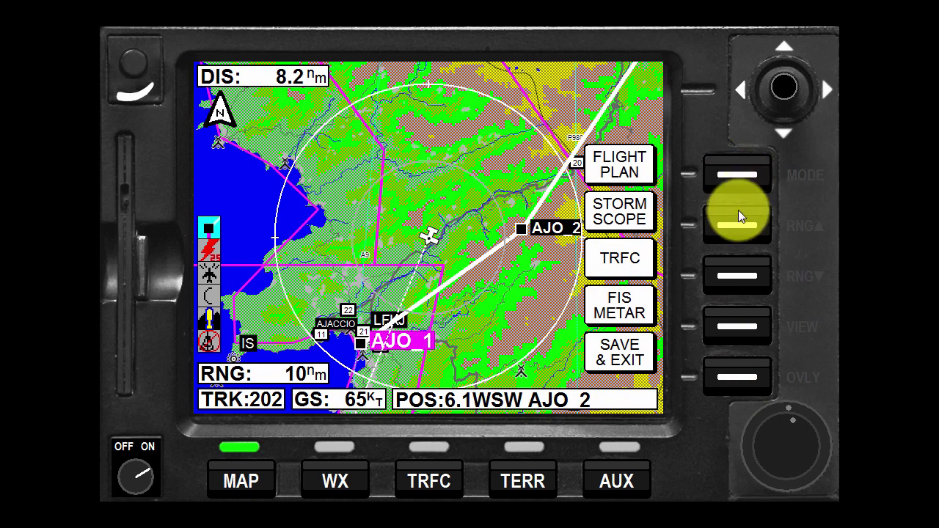
pyautogui.click(739, 230)
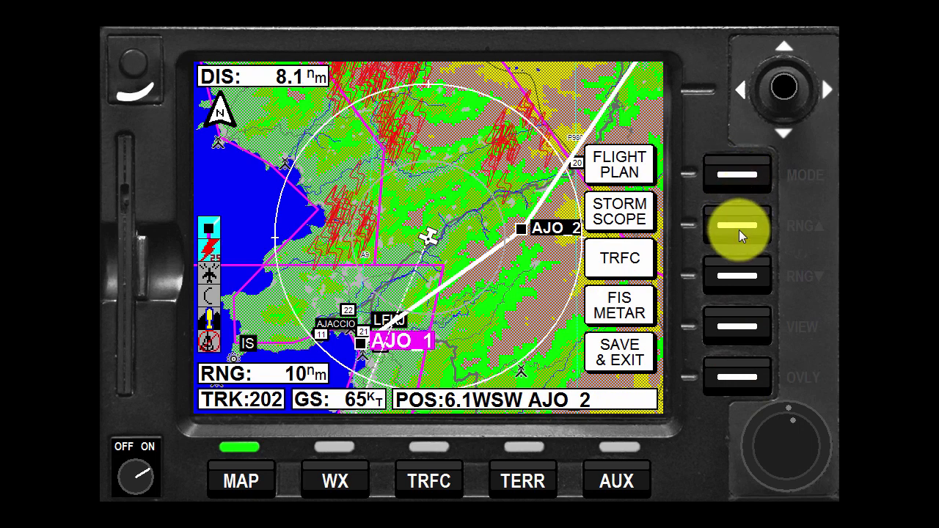
pyautogui.click(737, 273)
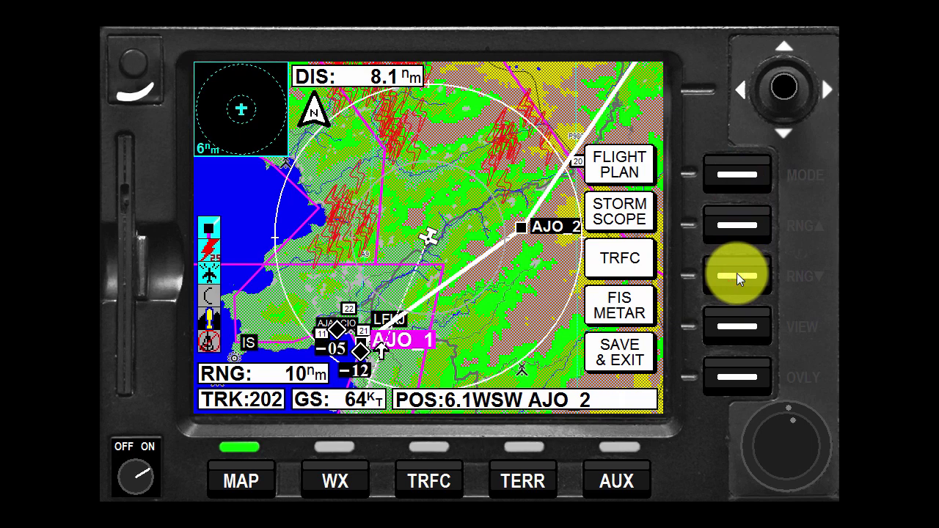
pyautogui.click(737, 377)
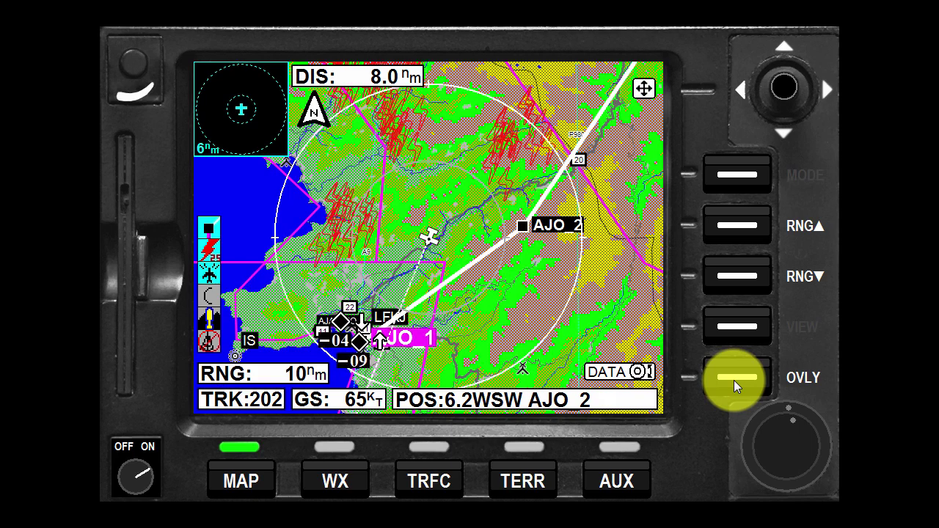
# Step: Reduce map range to 5 nm and remove the flight plan and Stormscope overlays
pyautogui.click(742, 270)
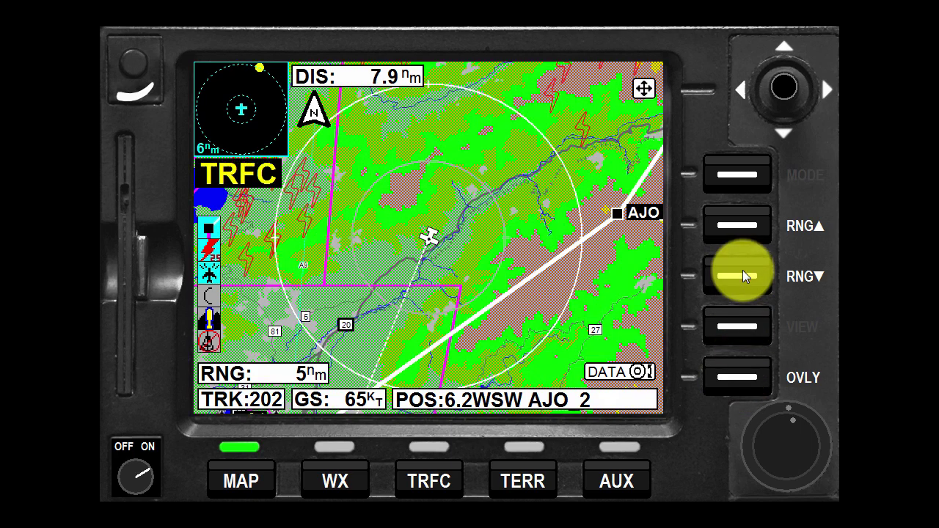
pyautogui.click(745, 381)
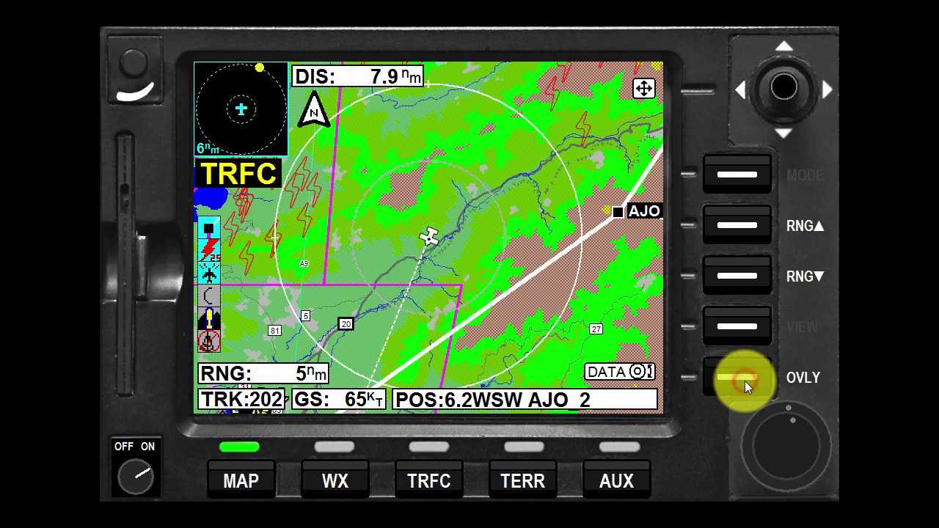
pyautogui.click(737, 173)
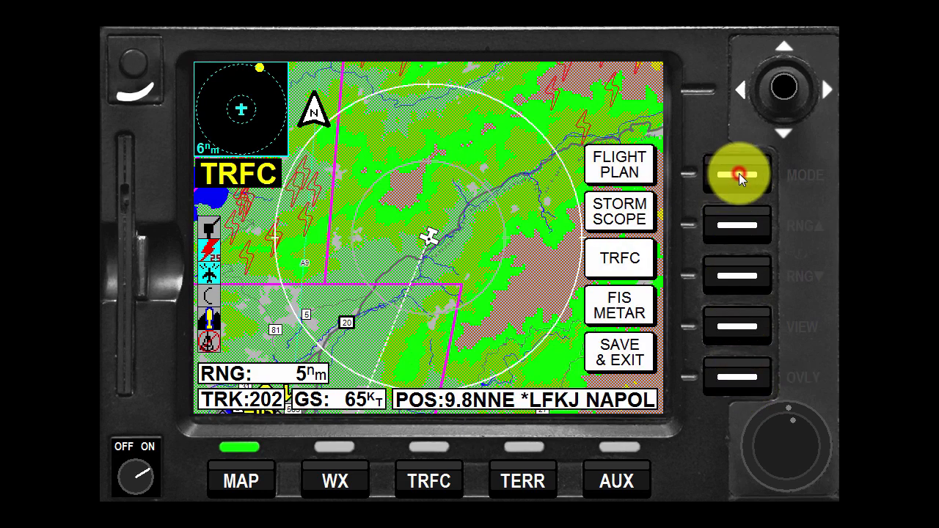
pyautogui.click(737, 229)
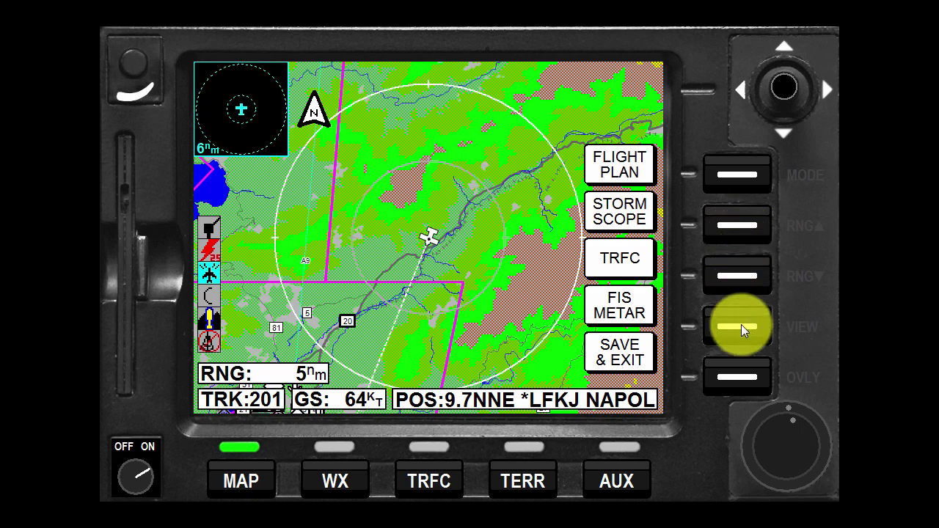
pyautogui.click(736, 380)
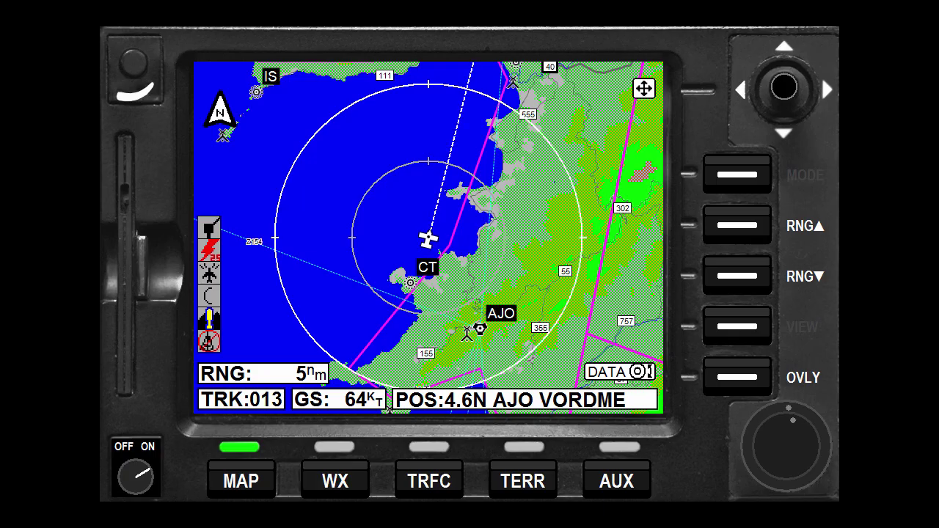
pyautogui.click(331, 480)
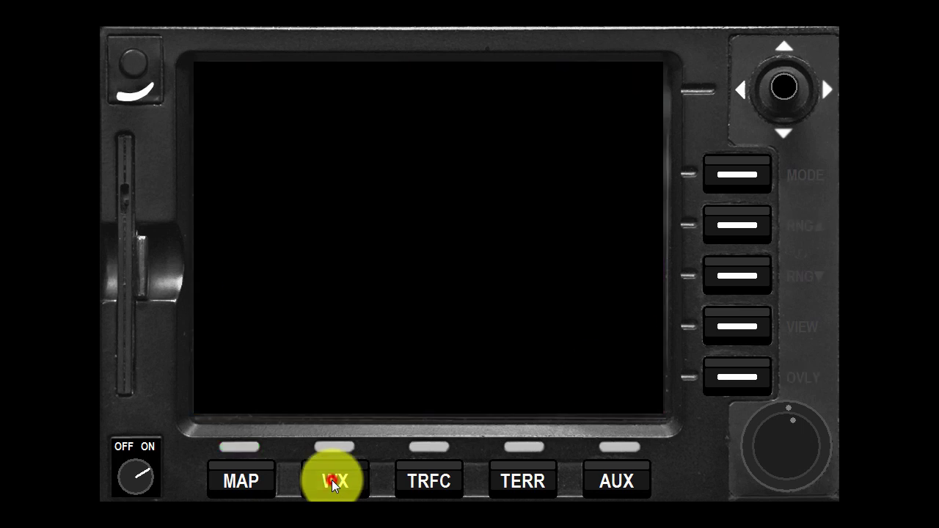
# Step: Run the weather radar test, compare profile and plan views, then turn the radar ON in plan view
pyautogui.click(804, 412)
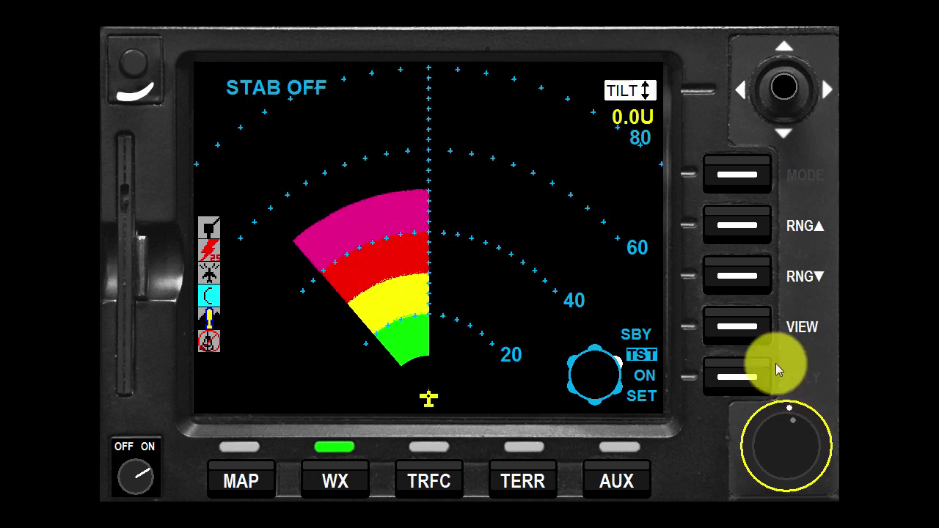
pyautogui.click(742, 327)
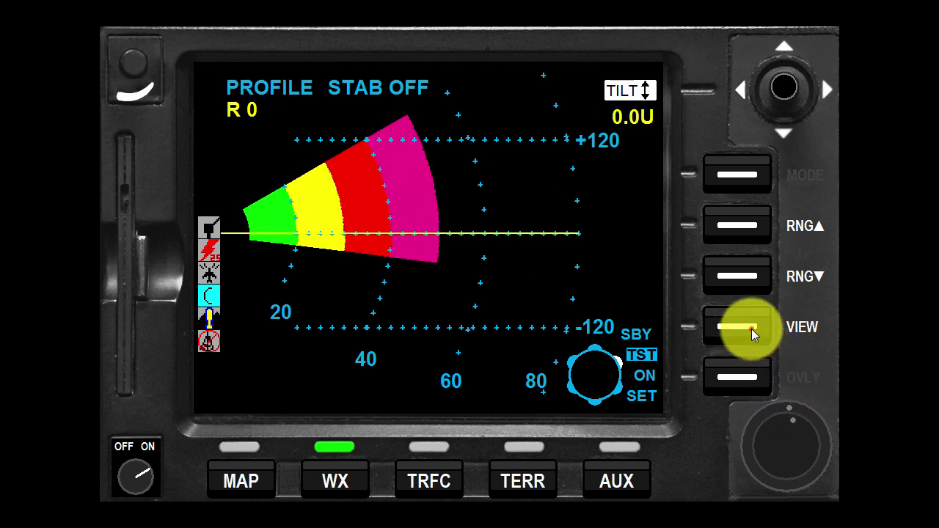
pyautogui.click(751, 331)
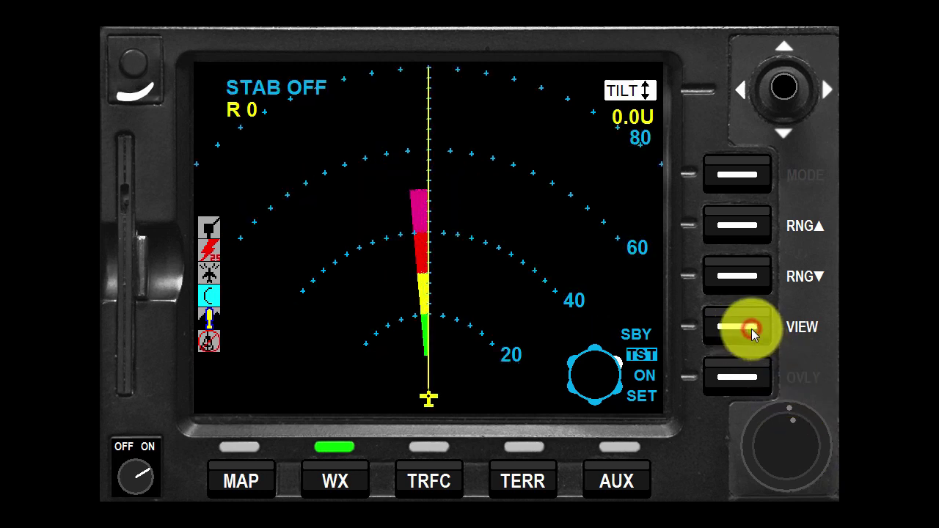
pyautogui.click(788, 409)
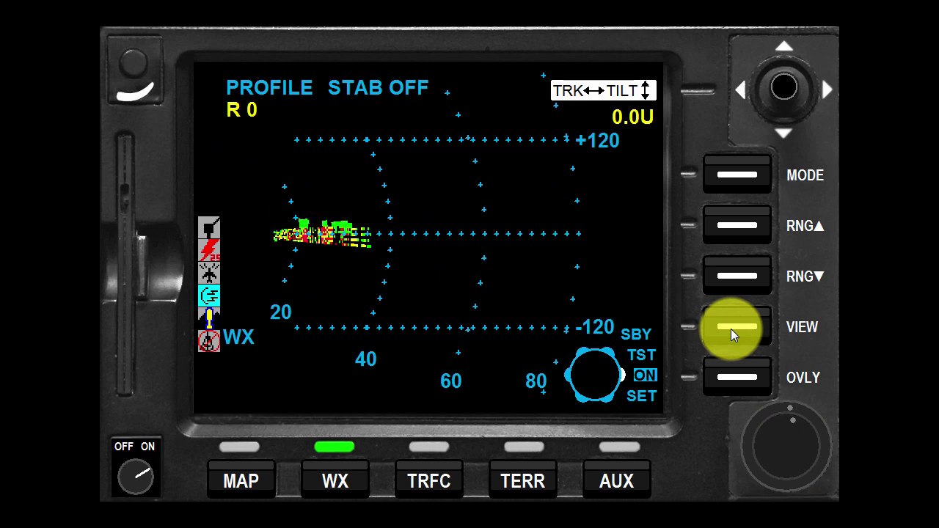
pyautogui.click(731, 329)
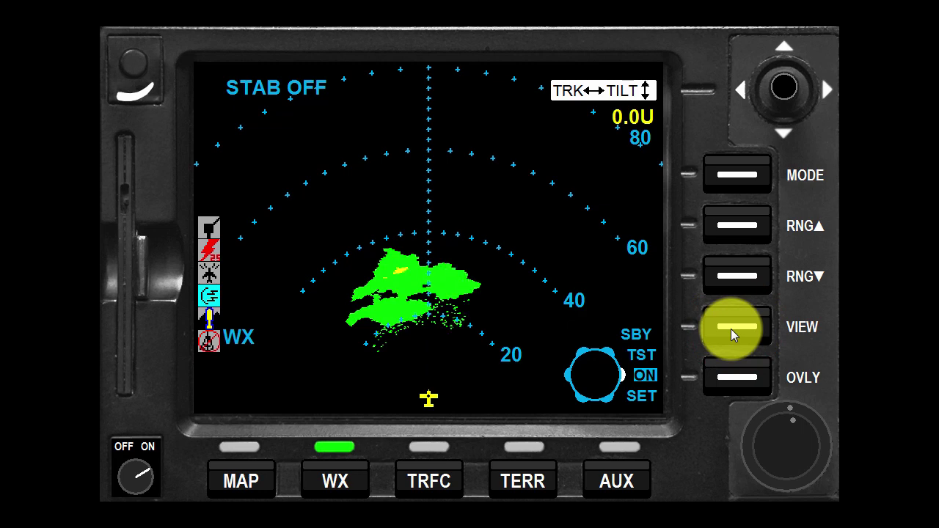
# Step: Overlay flight plan, lightning and traffic on the weather radar and cut its range from 40 to 10
pyautogui.click(730, 379)
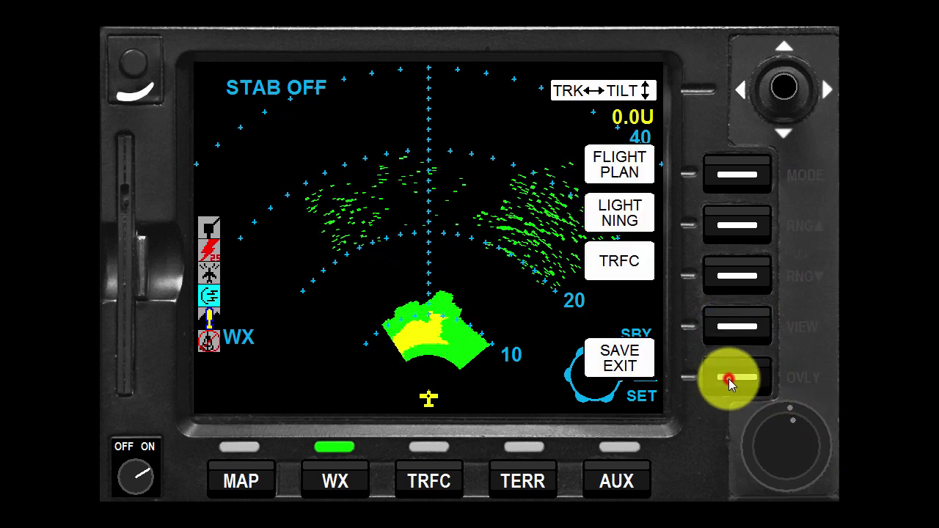
pyautogui.click(729, 173)
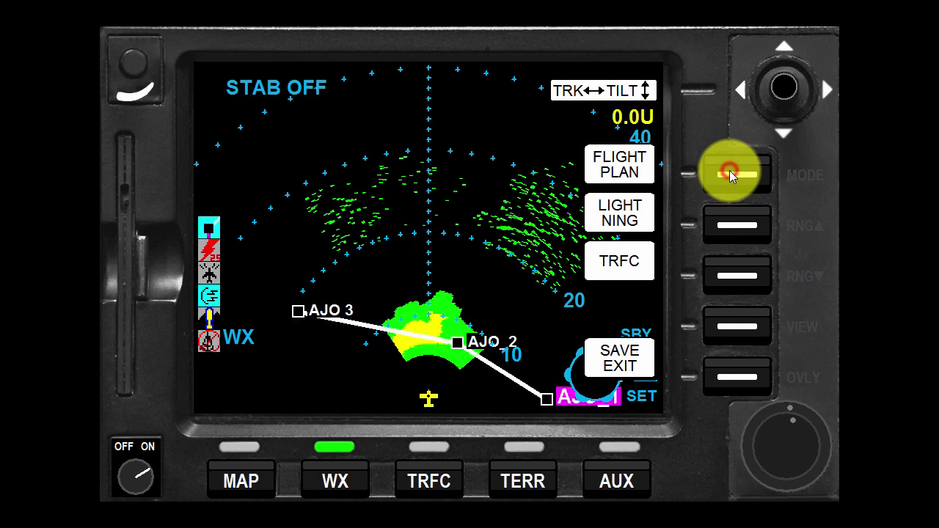
pyautogui.click(738, 225)
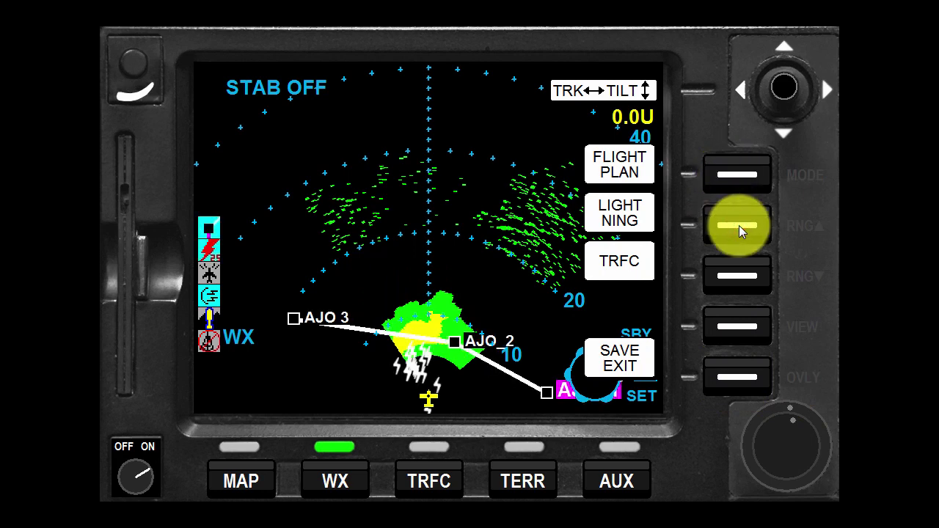
pyautogui.click(737, 271)
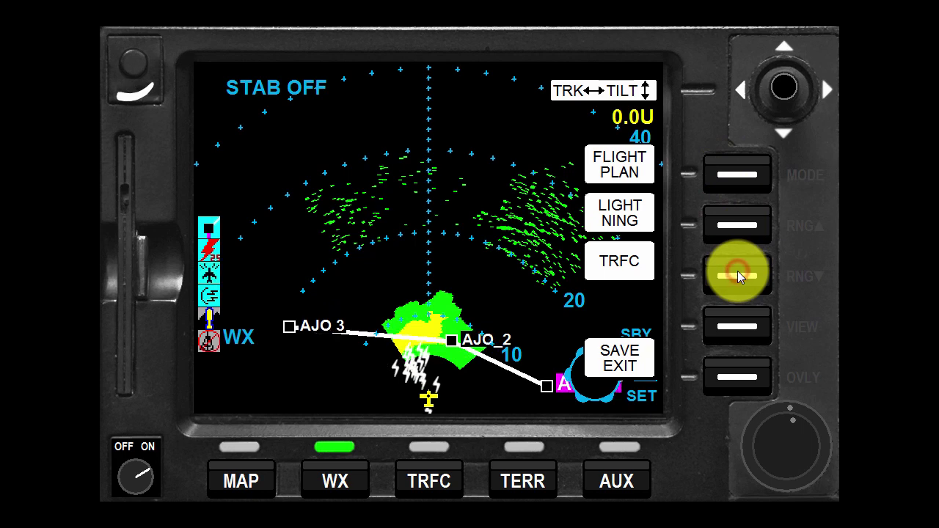
pyautogui.click(733, 380)
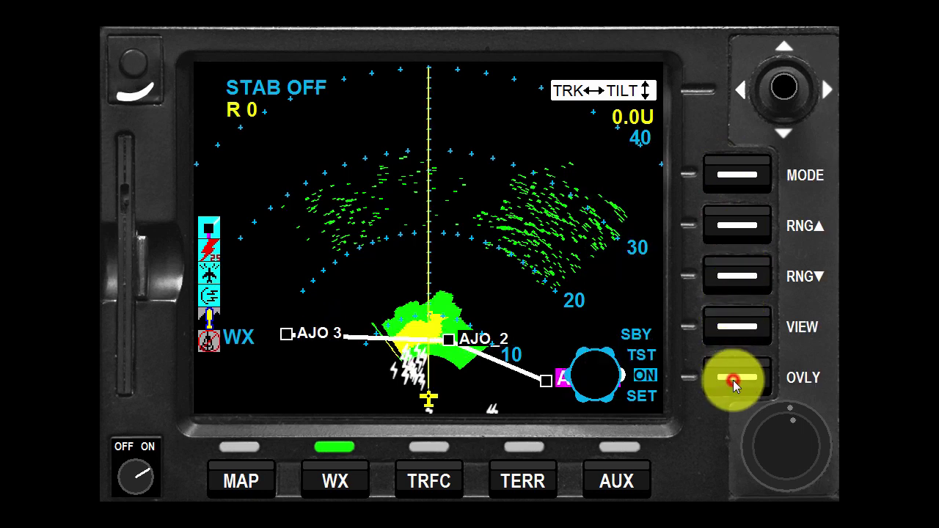
pyautogui.click(738, 277)
pyautogui.click(738, 277)
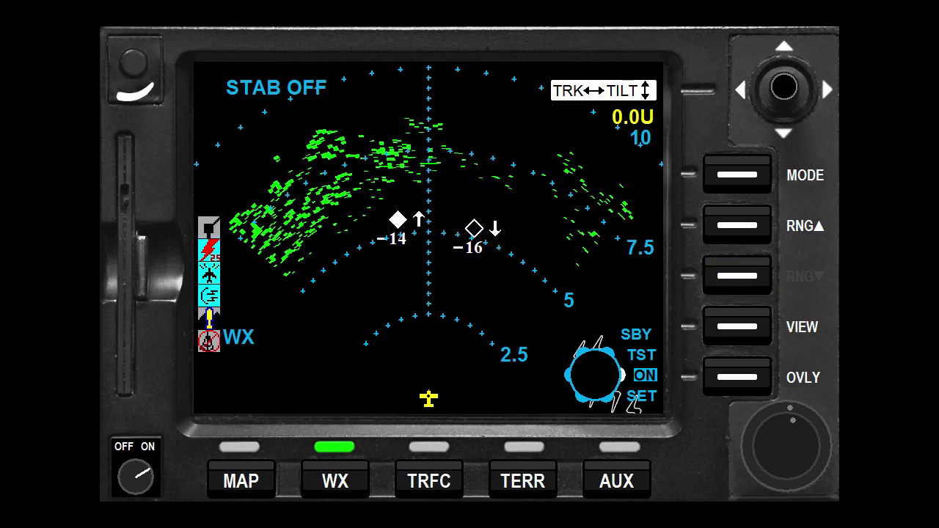
# Step: Raise the weather radar range from 10 to 20 nm with lightning strikes overlaid
pyautogui.click(742, 173)
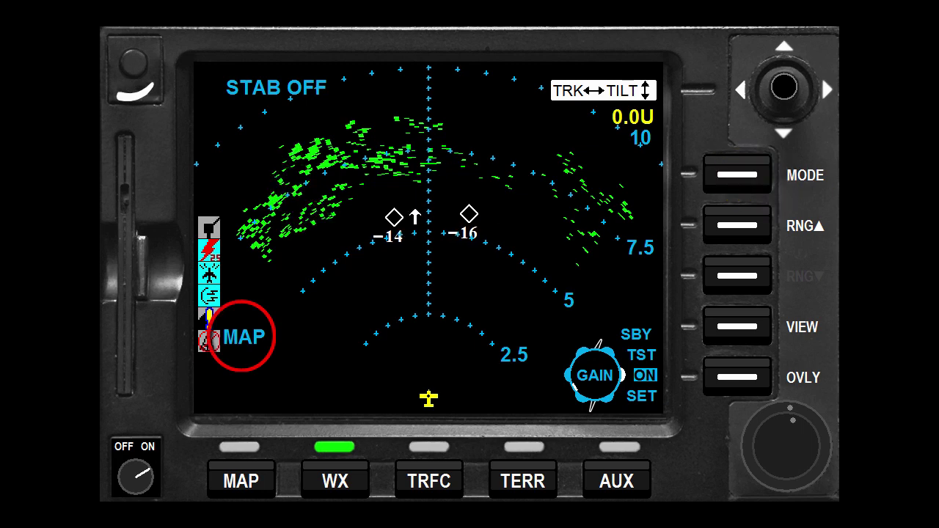
pyautogui.scroll(1, 786, 444)
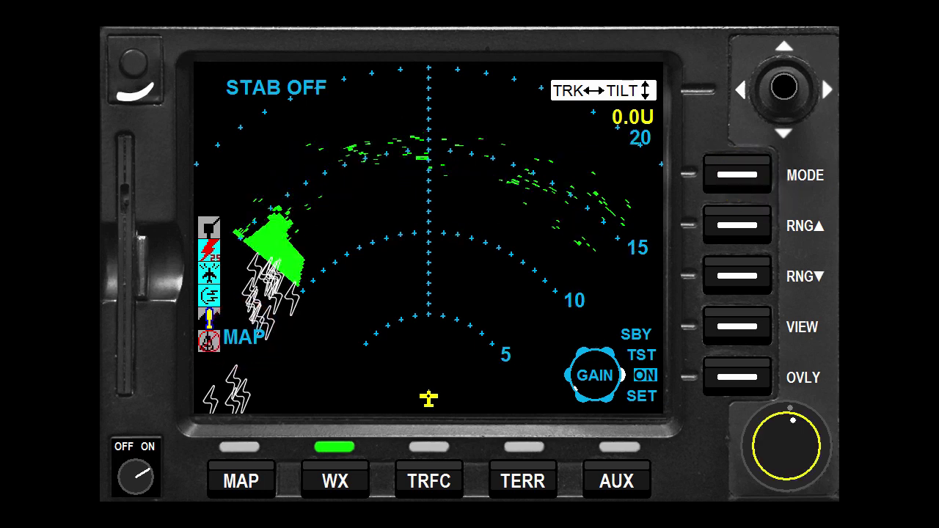
pyautogui.click(782, 436)
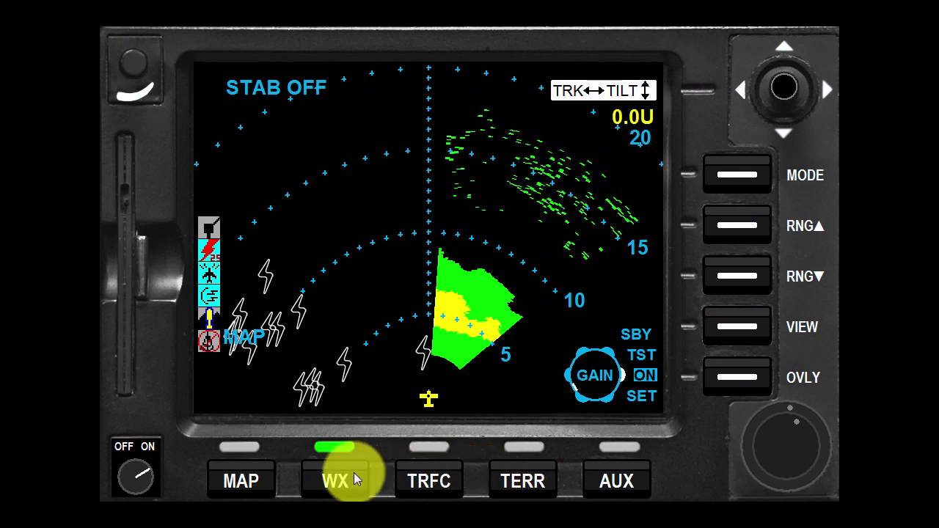
# Step: Show Stormscope strikes in 360° view, stepping range from 200 nm down to 25 nm
pyautogui.click(337, 476)
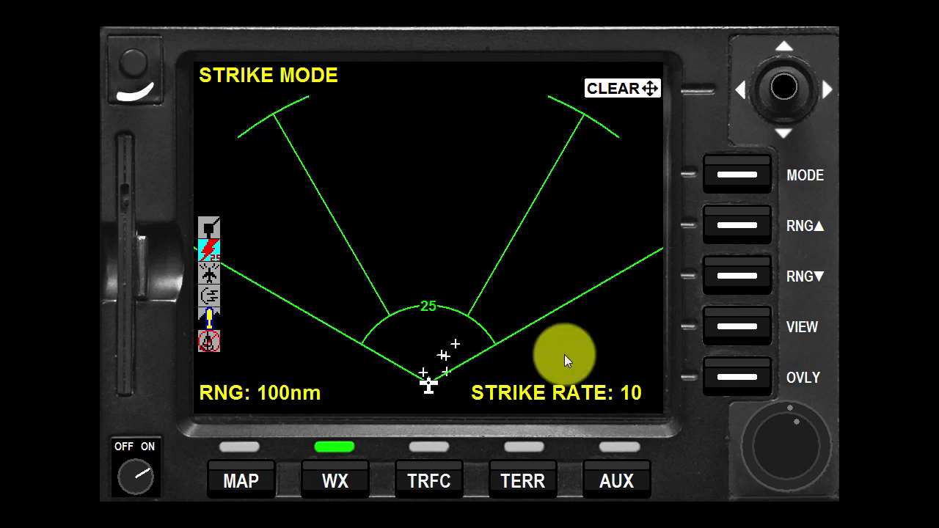
pyautogui.click(732, 329)
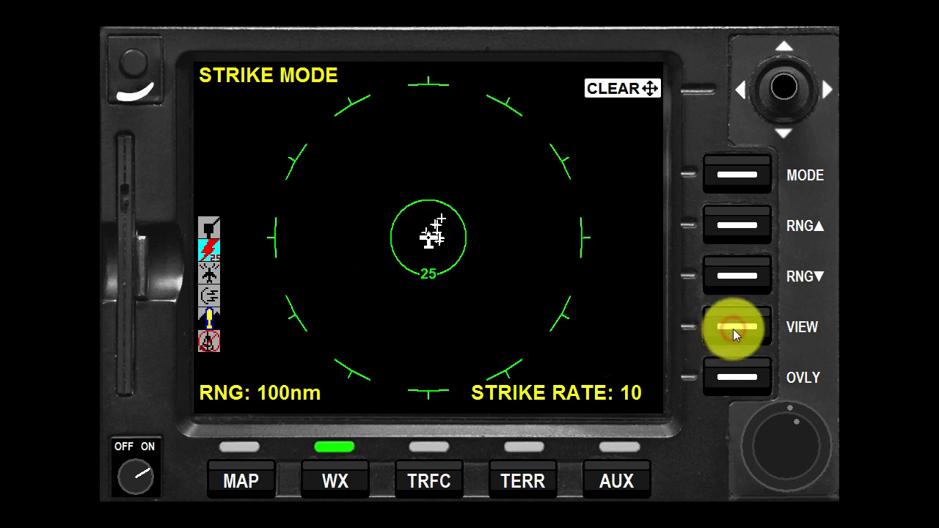
pyautogui.click(735, 220)
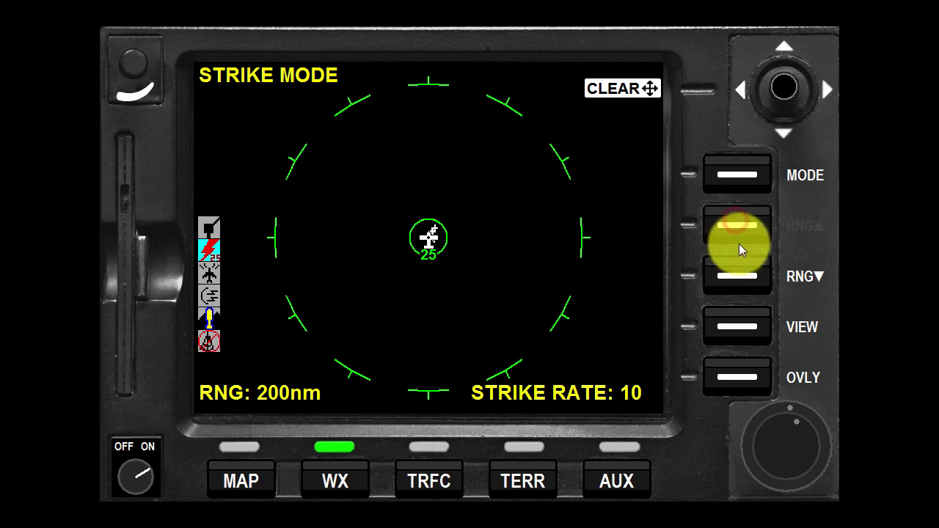
pyautogui.click(742, 278)
pyautogui.click(742, 278)
pyautogui.click(742, 278)
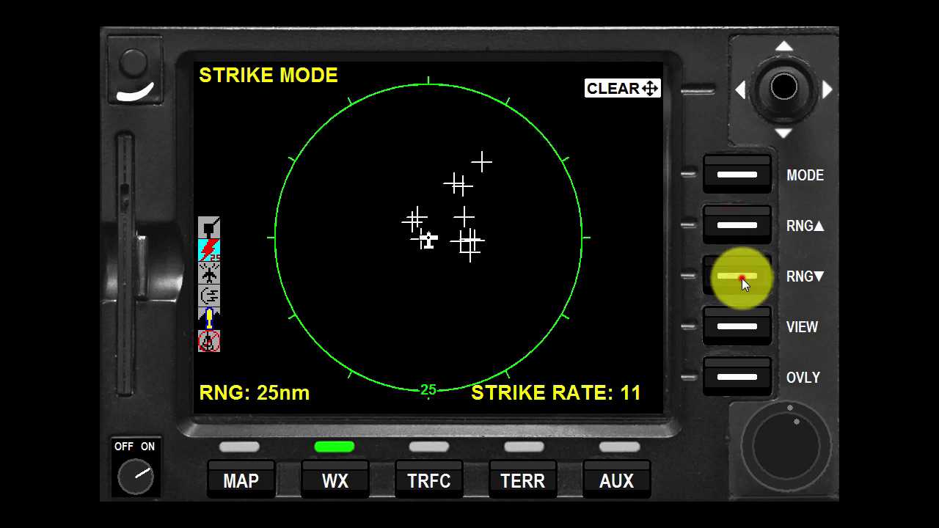
pyautogui.click(741, 278)
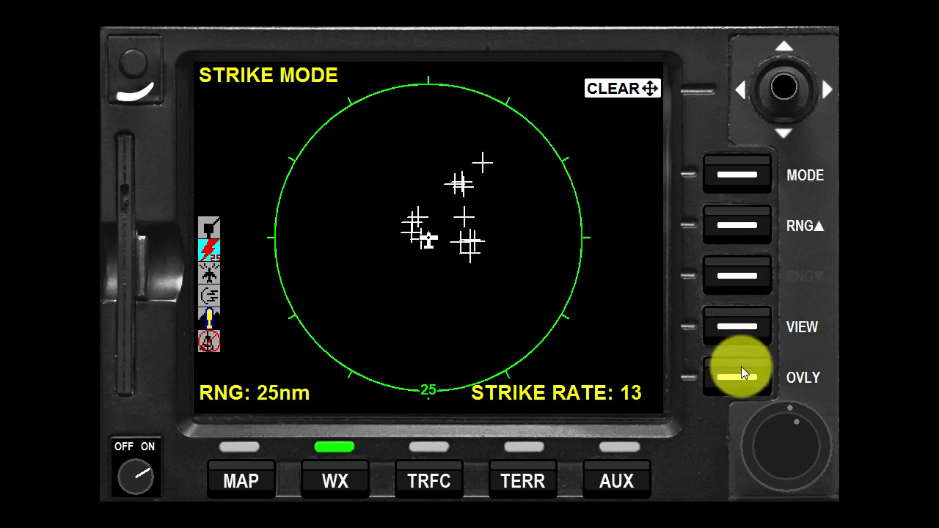
# Step: View strikes in the forward arc at 50, 100, then 25 nm, and bring up the traffic display
pyautogui.click(737, 331)
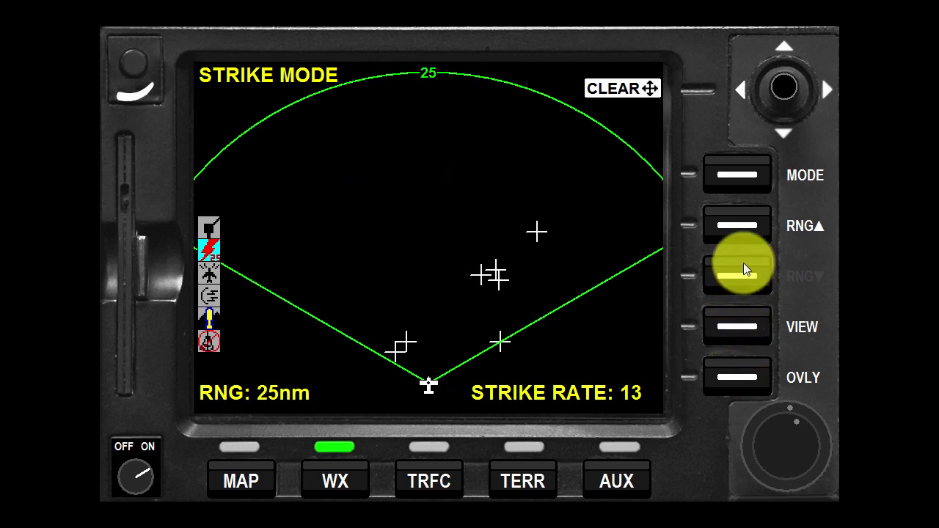
pyautogui.click(734, 225)
pyautogui.click(734, 224)
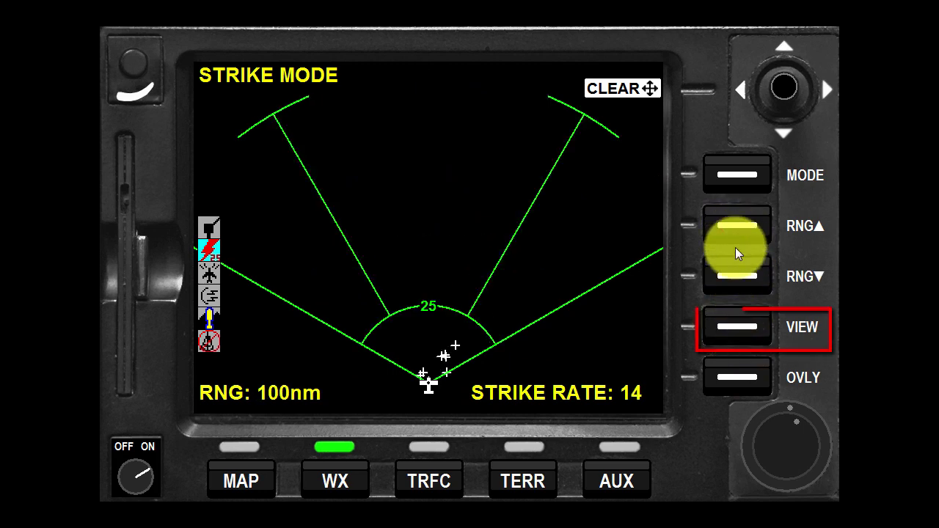
pyautogui.click(733, 276)
pyautogui.click(734, 277)
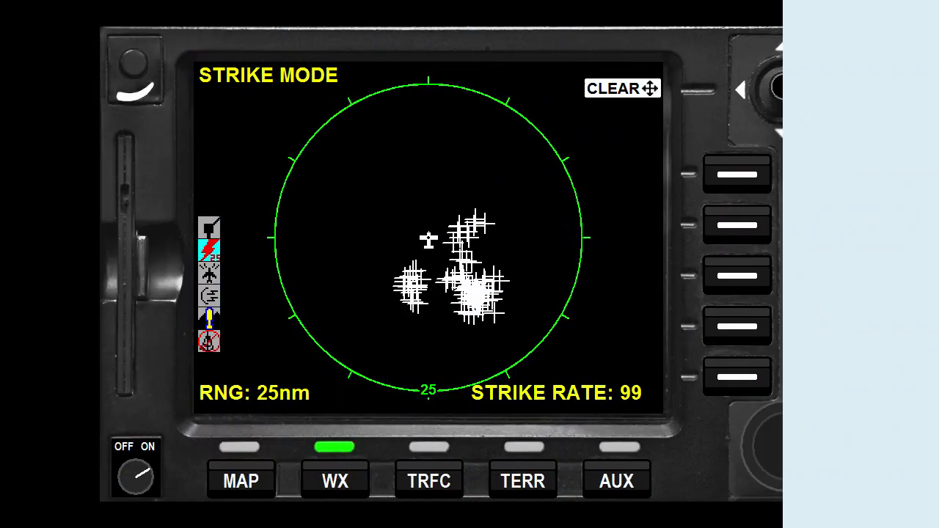
pyautogui.click(424, 481)
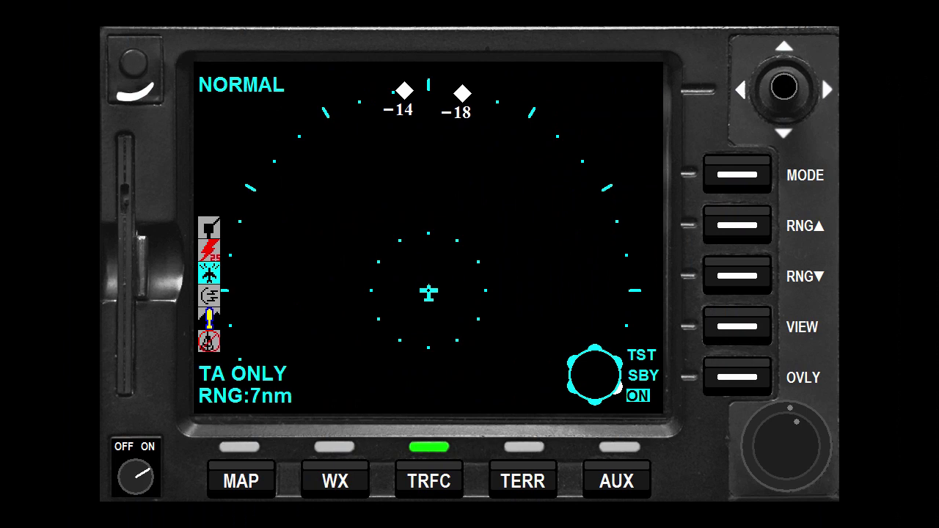
# Step: Set the traffic mode to TA/RA and the traffic range to 2.5 nm
pyautogui.click(738, 176)
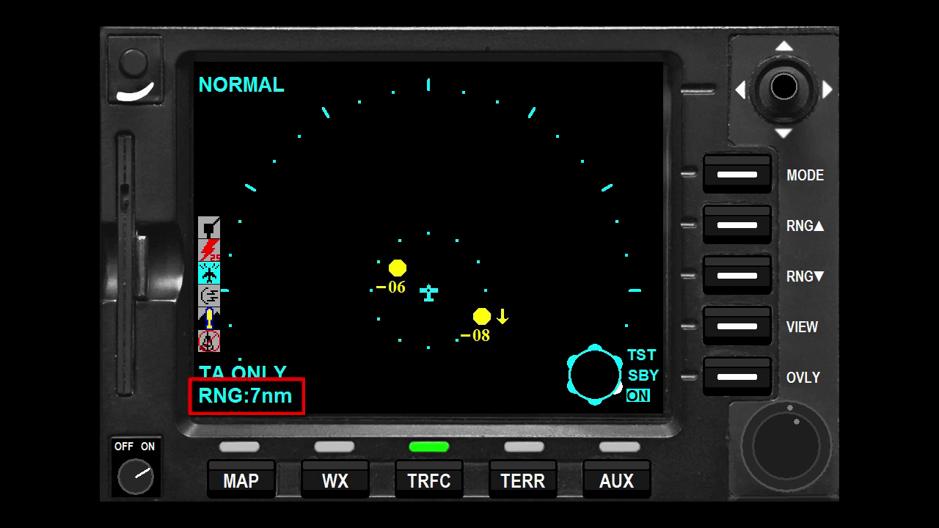
pyautogui.click(734, 225)
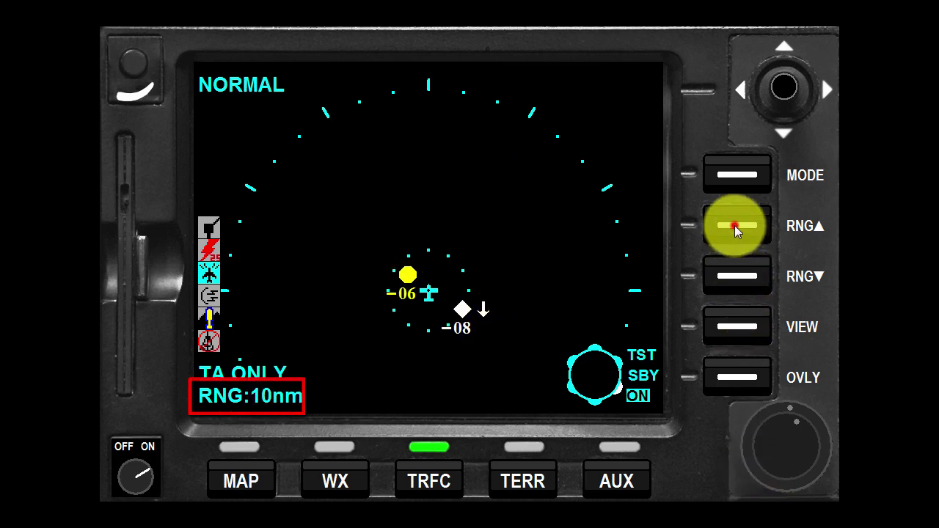
pyautogui.click(734, 225)
pyautogui.click(732, 278)
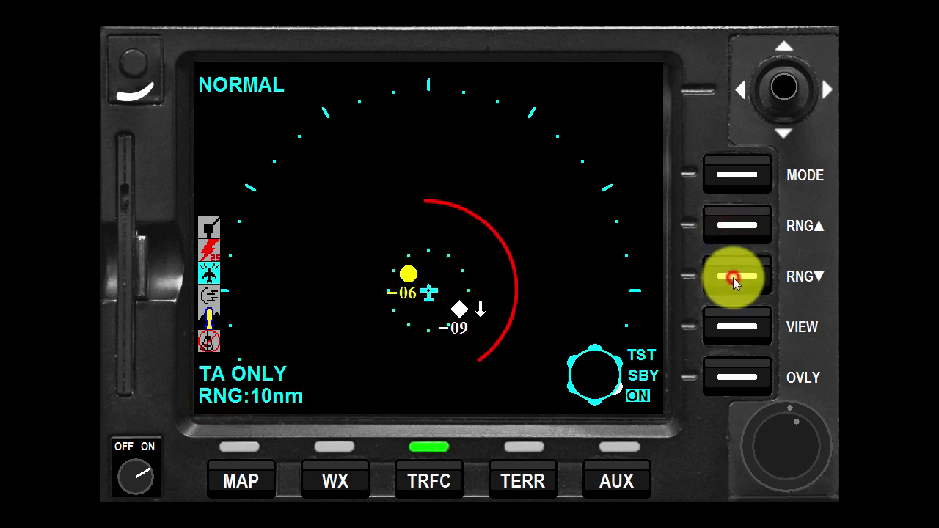
pyautogui.click(733, 277)
pyautogui.click(733, 277)
pyautogui.click(733, 277)
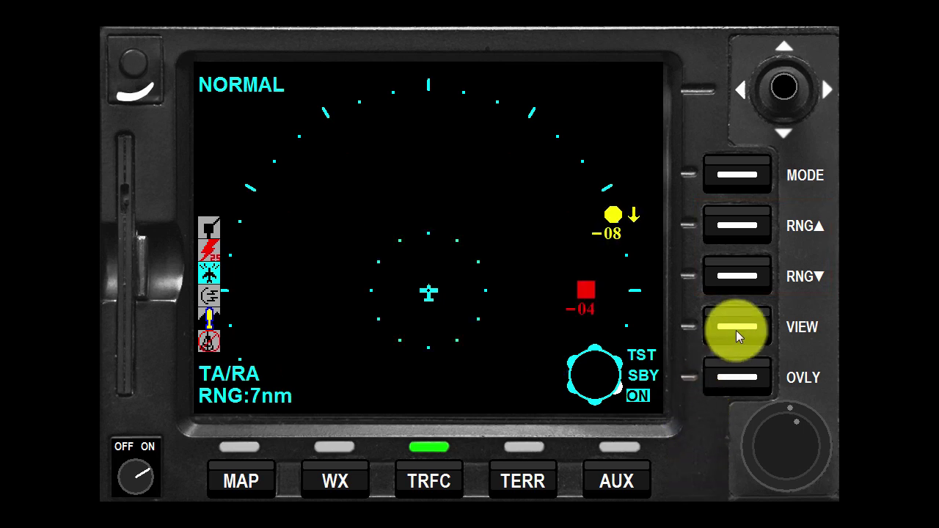
# Step: Show traffic at all altitudes and save a flight plan overlay on the traffic display
pyautogui.click(736, 330)
pyautogui.click(736, 330)
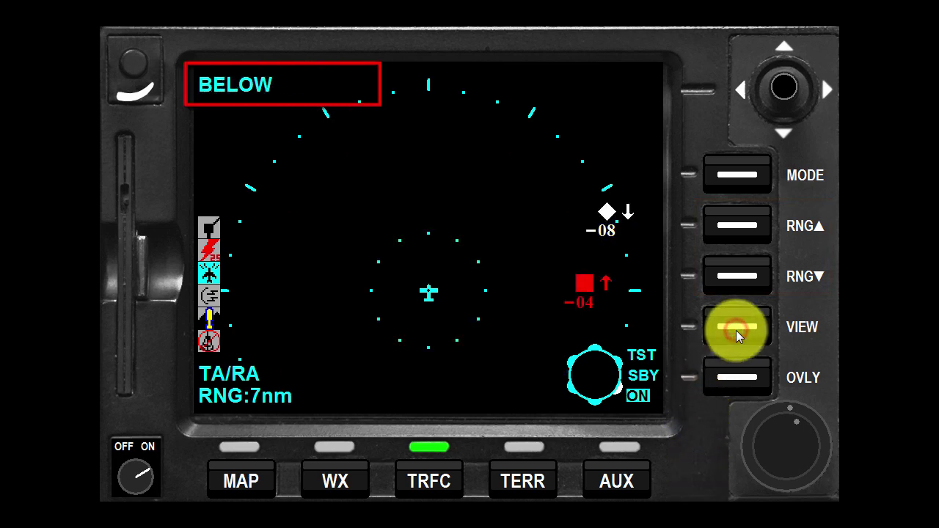
pyautogui.click(736, 330)
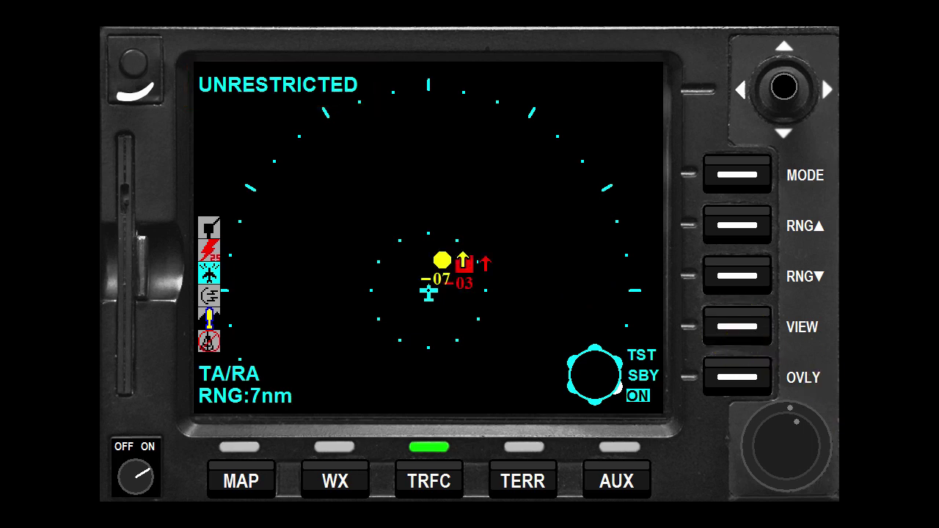
pyautogui.click(737, 380)
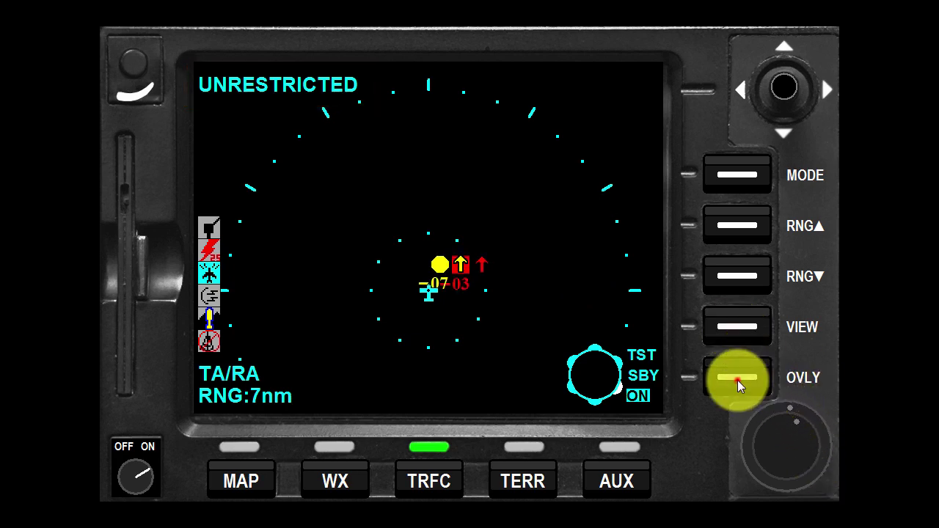
pyautogui.click(736, 176)
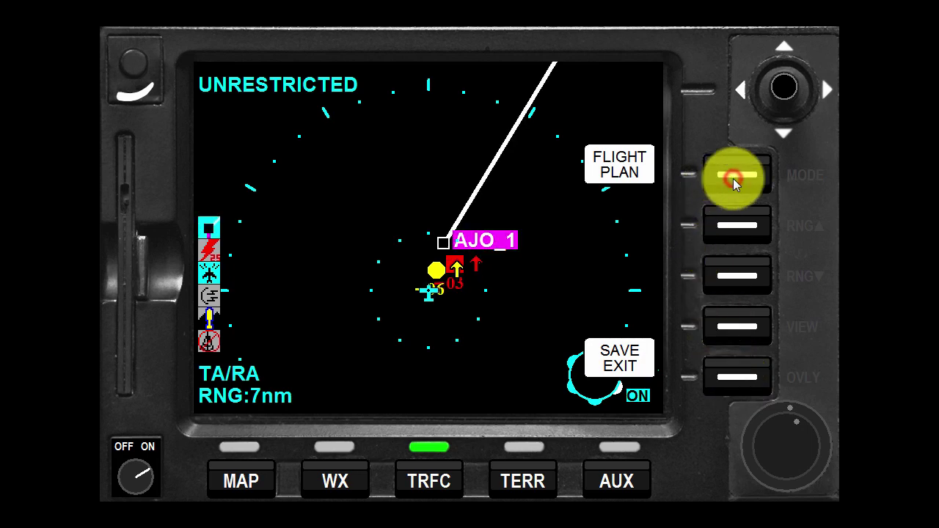
pyautogui.click(734, 380)
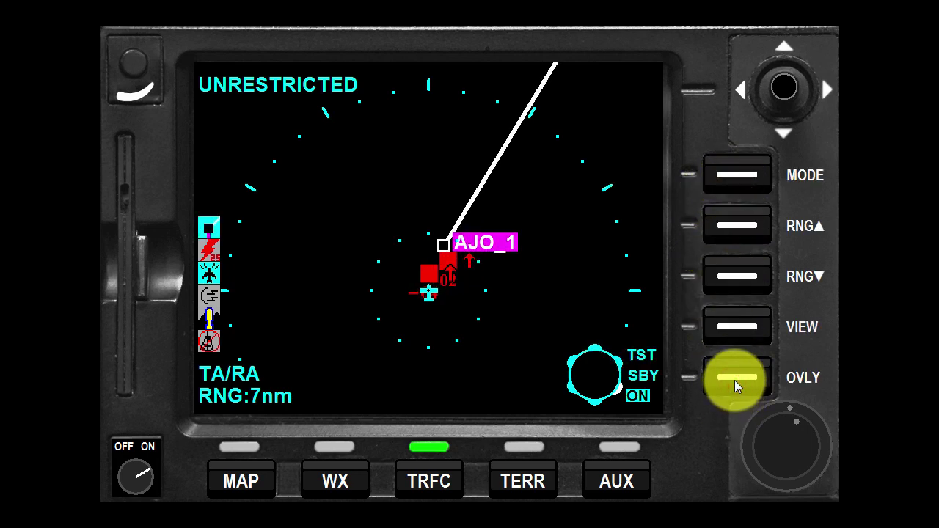
# Step: Reset range to 2.5 nm, run the traffic self-test via SBY then TST, and show terrain
pyautogui.click(725, 279)
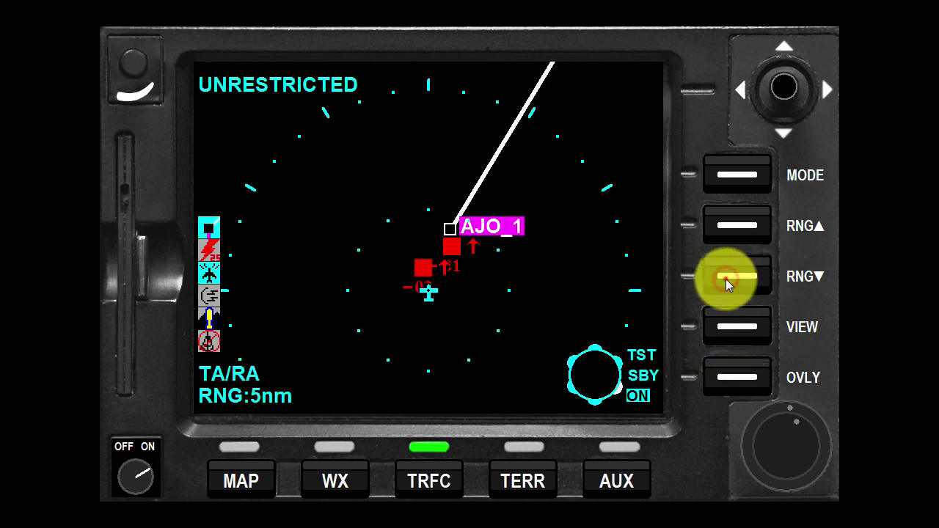
pyautogui.click(725, 278)
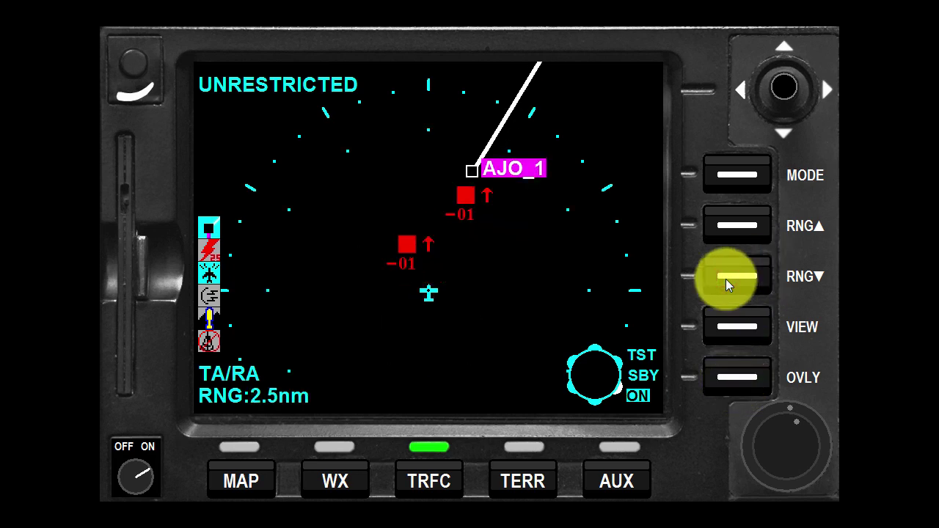
pyautogui.click(783, 410)
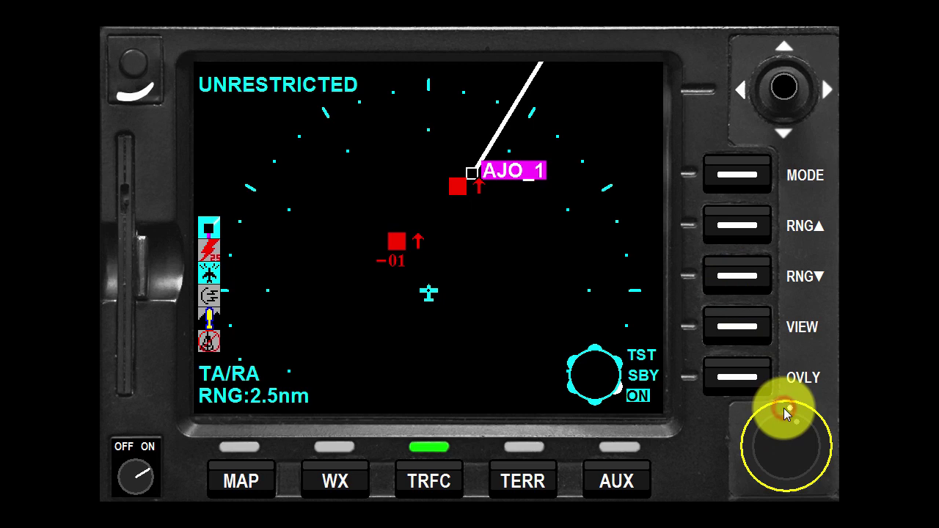
pyautogui.click(784, 408)
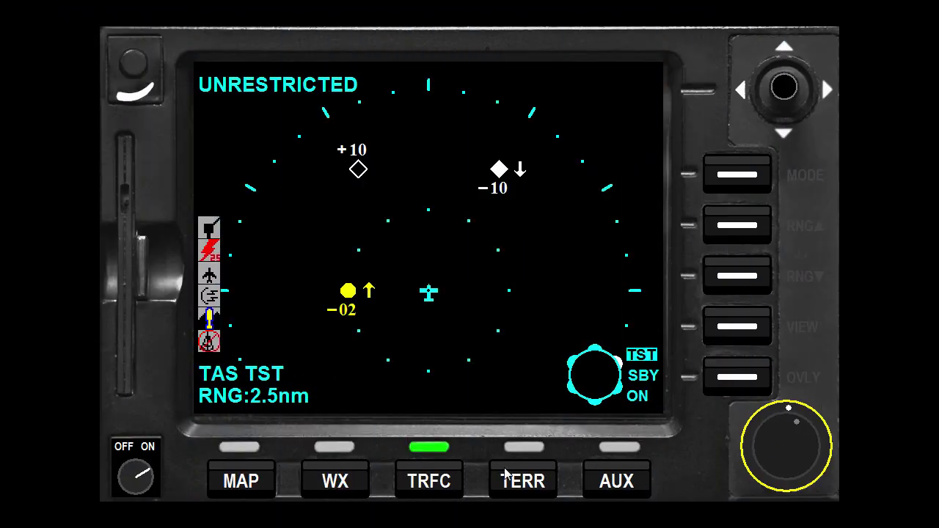
pyautogui.click(512, 479)
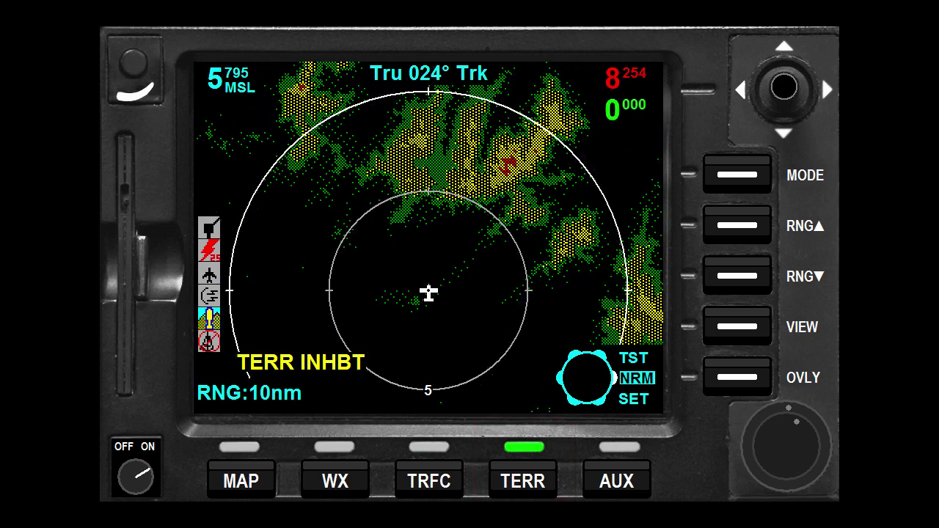
# Step: Switch the terrain display to the forward arc view and toggle terrain alert inhibit on and off
pyautogui.click(743, 327)
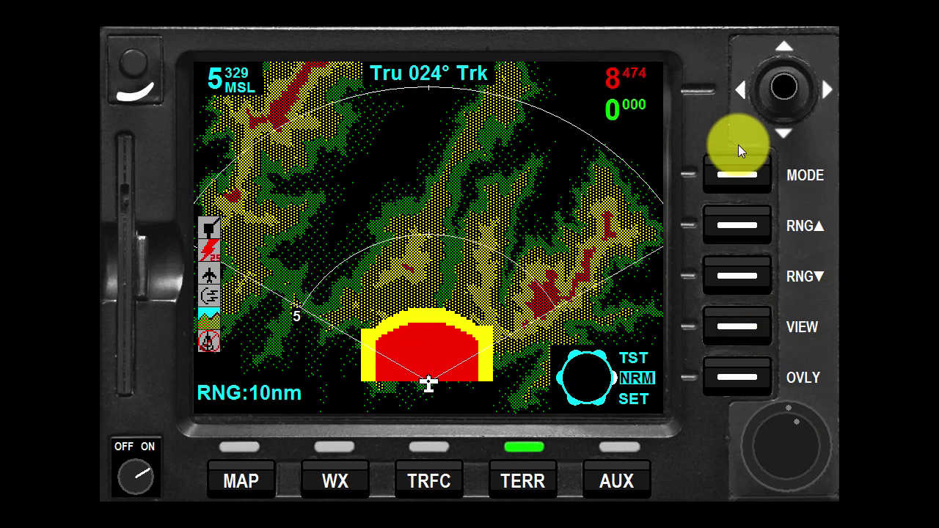
pyautogui.click(740, 175)
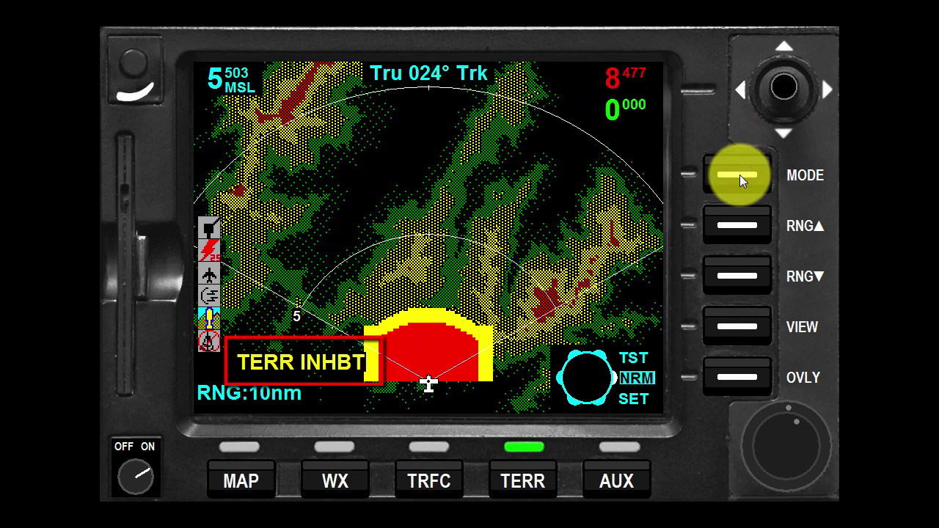
pyautogui.click(739, 174)
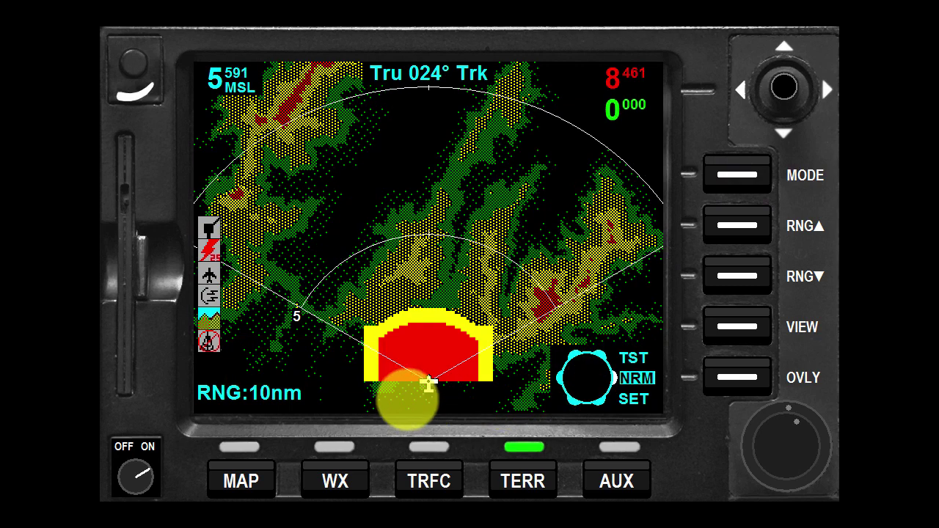
# Step: Check the MAP page warning, then return to terrain and inhibit terrain alerts again
pyautogui.click(240, 481)
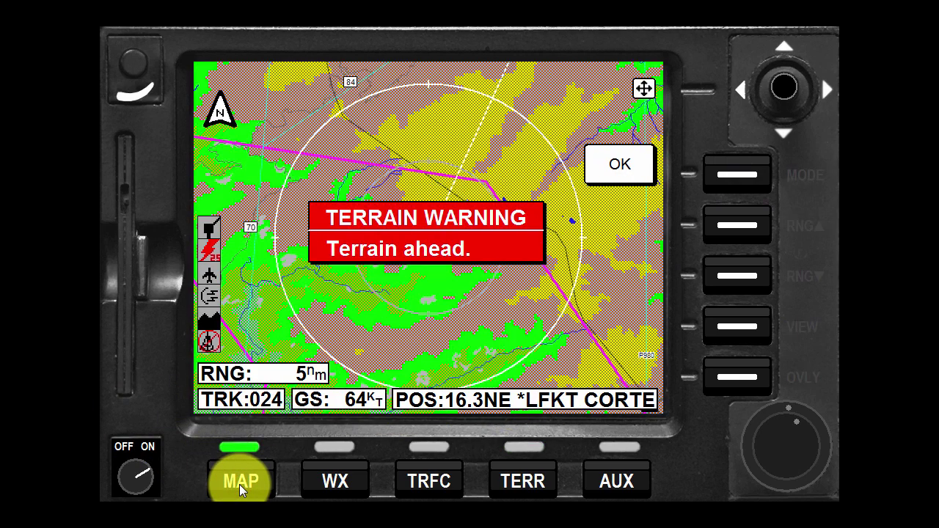
pyautogui.click(533, 483)
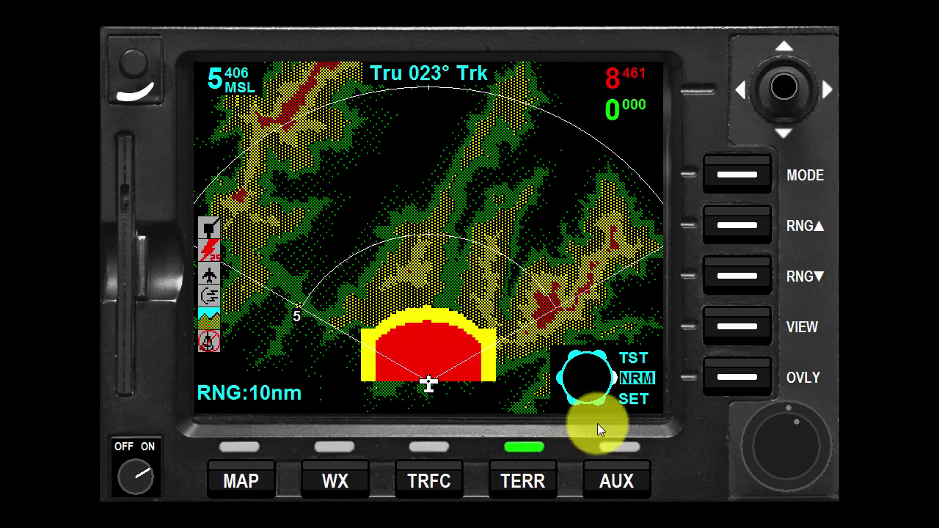
pyautogui.click(736, 175)
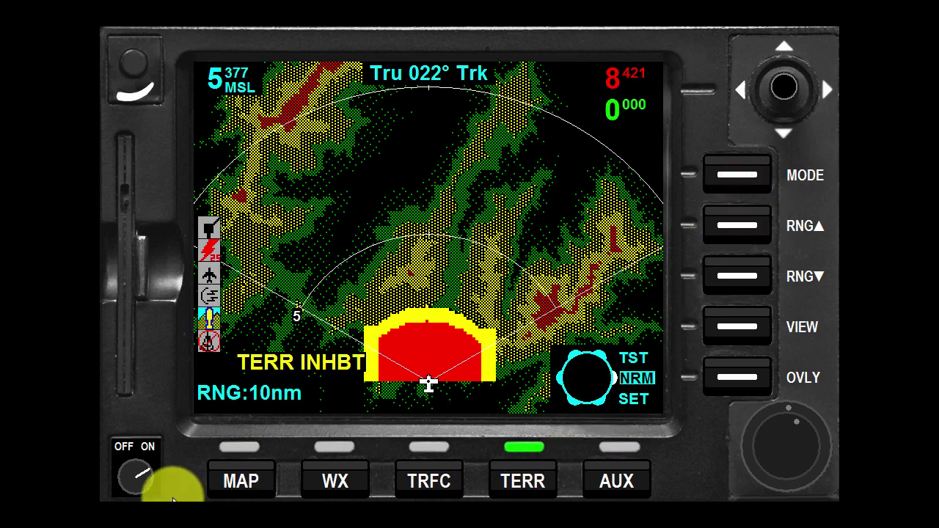
pyautogui.click(227, 488)
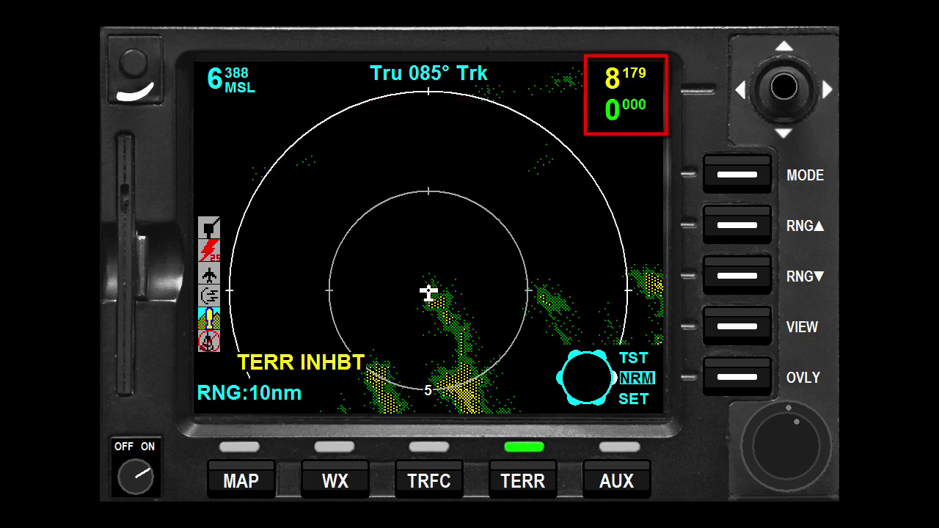
# Step: Run the EGPWS self-test by setting the terrain knob to TST, then return it to NRM
pyautogui.click(810, 410)
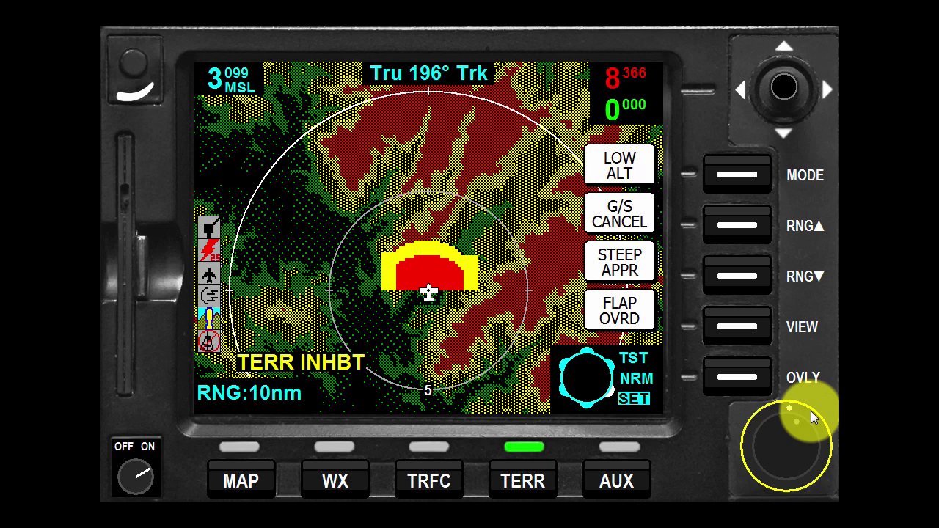
pyautogui.scroll(1, 810, 411)
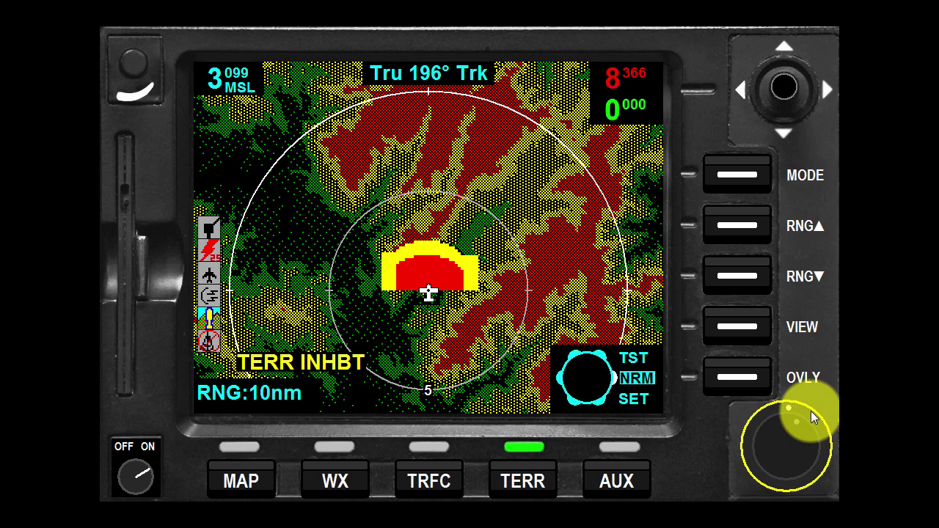
pyautogui.scroll(1, 810, 410)
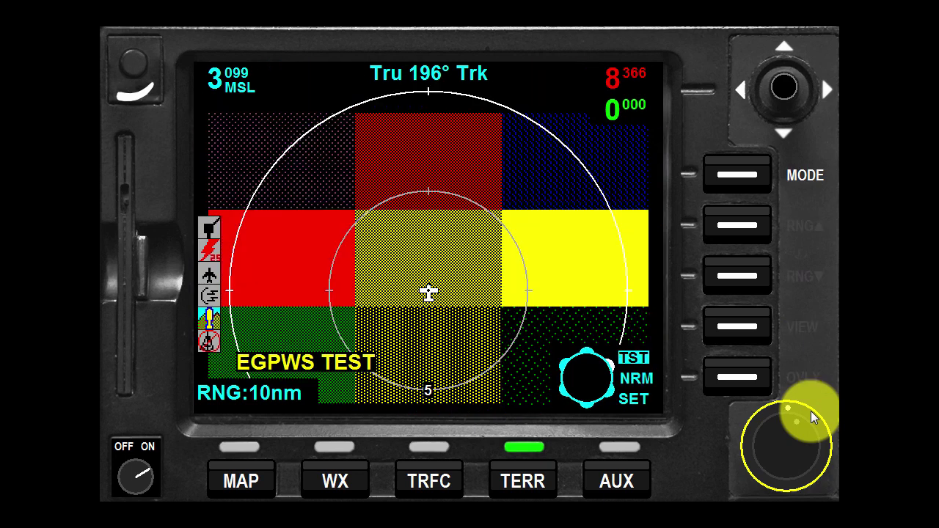
pyautogui.scroll(-1, 811, 411)
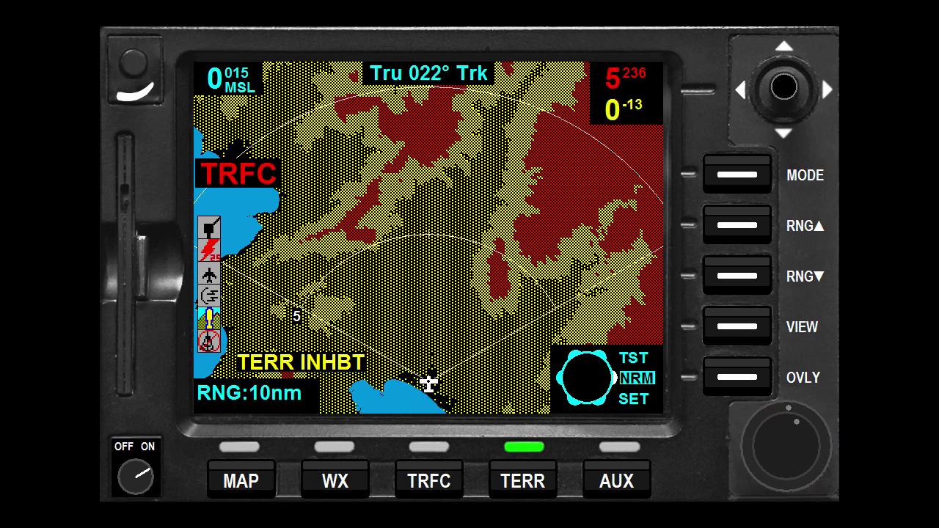
# Step: Step the 360° terrain view through 5, 10, 20 and 40 nm, toggling between arc and rose views
pyautogui.click(749, 326)
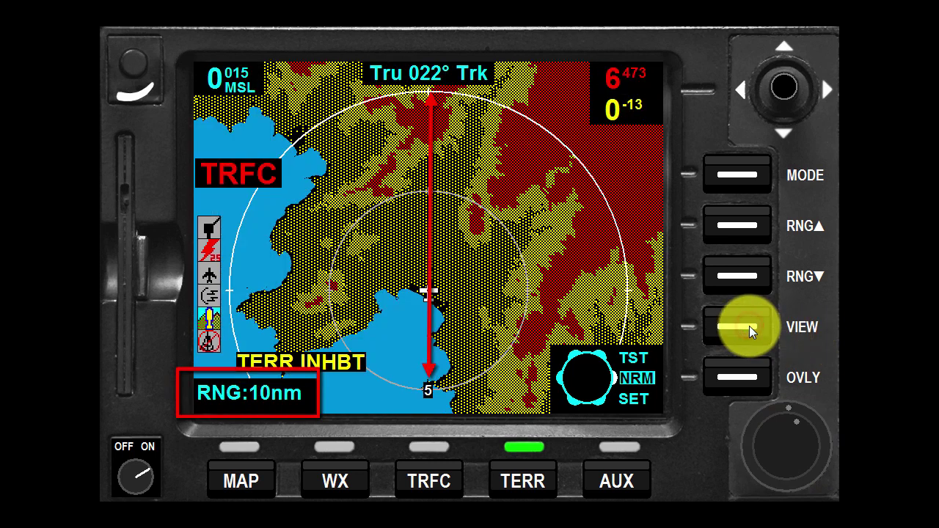
pyautogui.click(737, 279)
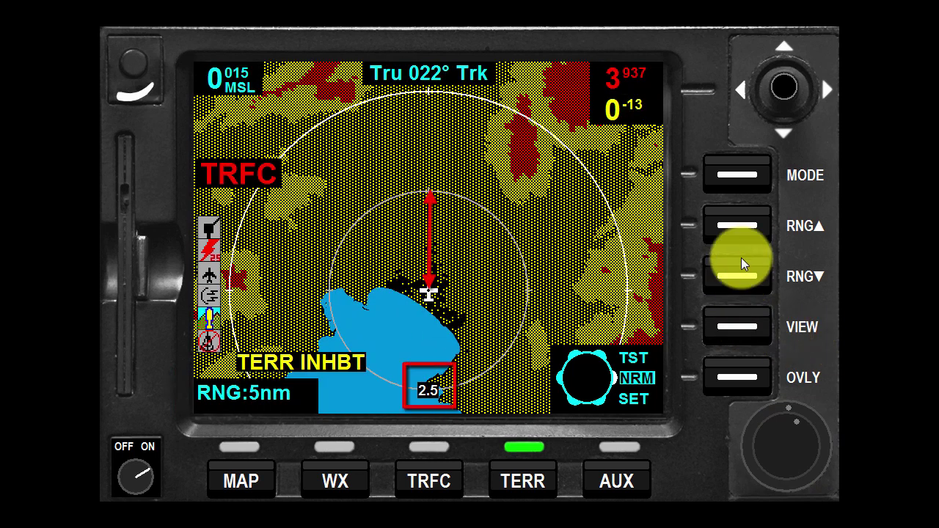
pyautogui.click(741, 233)
pyautogui.click(742, 233)
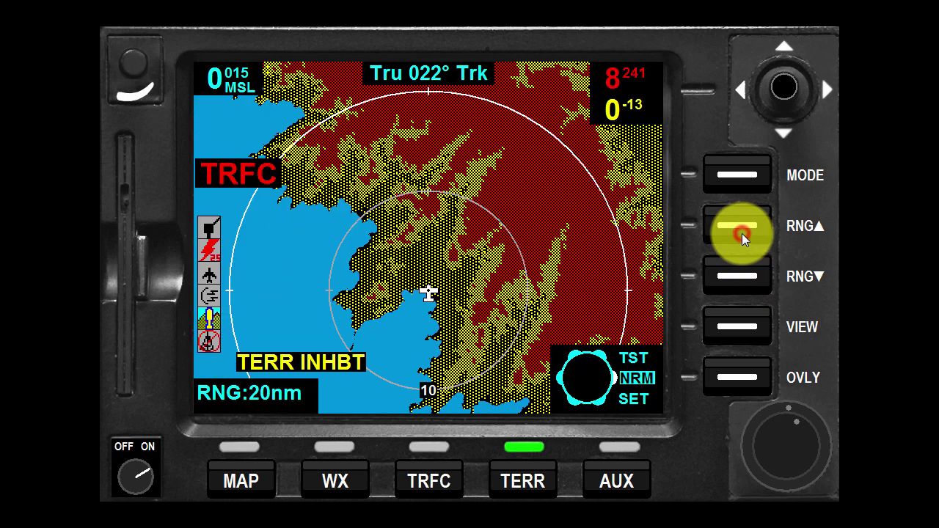
pyautogui.click(742, 233)
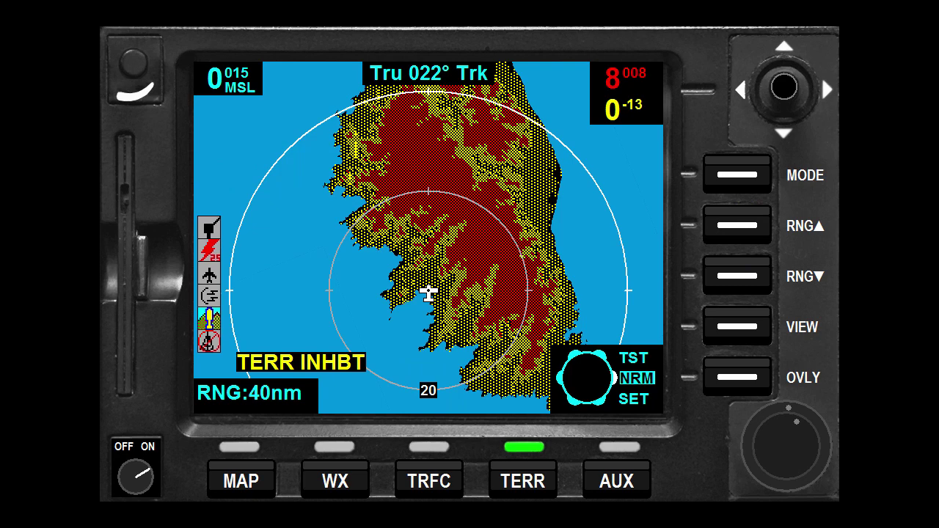
pyautogui.click(740, 328)
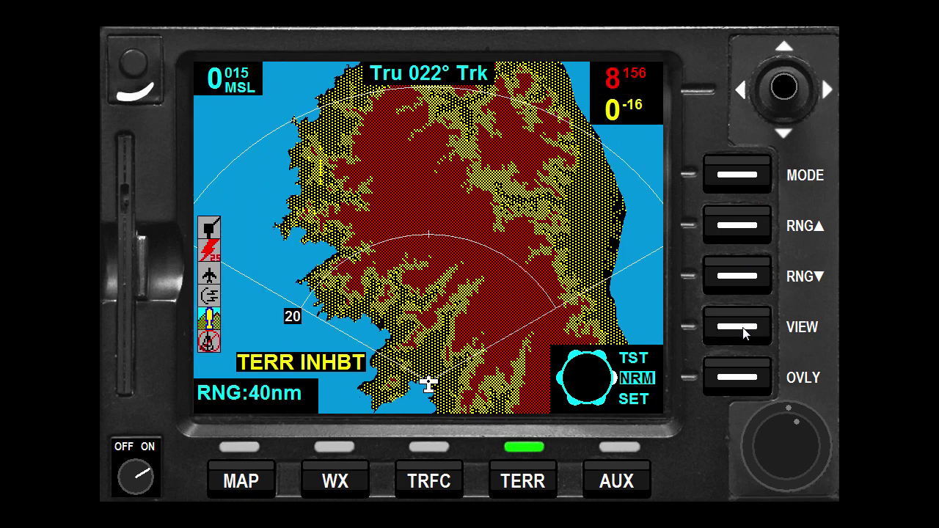
pyautogui.click(742, 328)
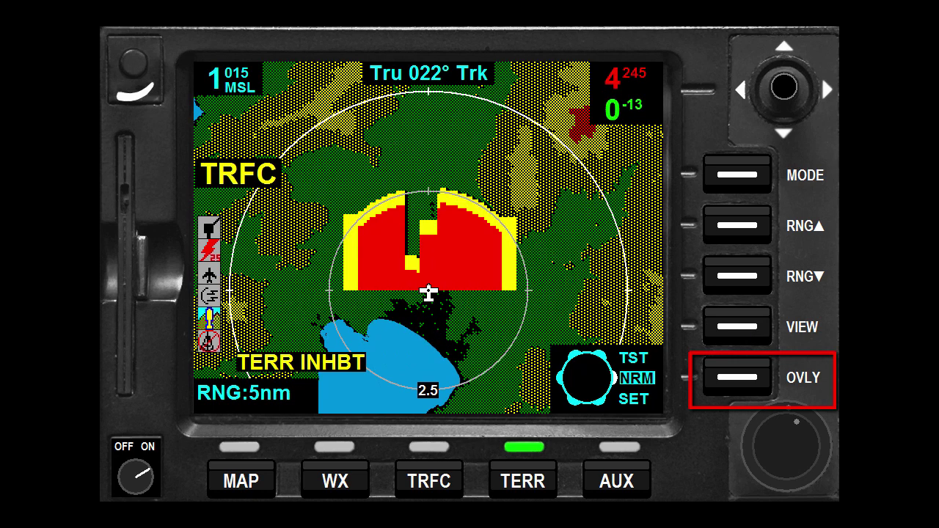
# Step: Overlay flight plan, lightning and traffic on the terrain map and save the overlay choices
pyautogui.click(742, 374)
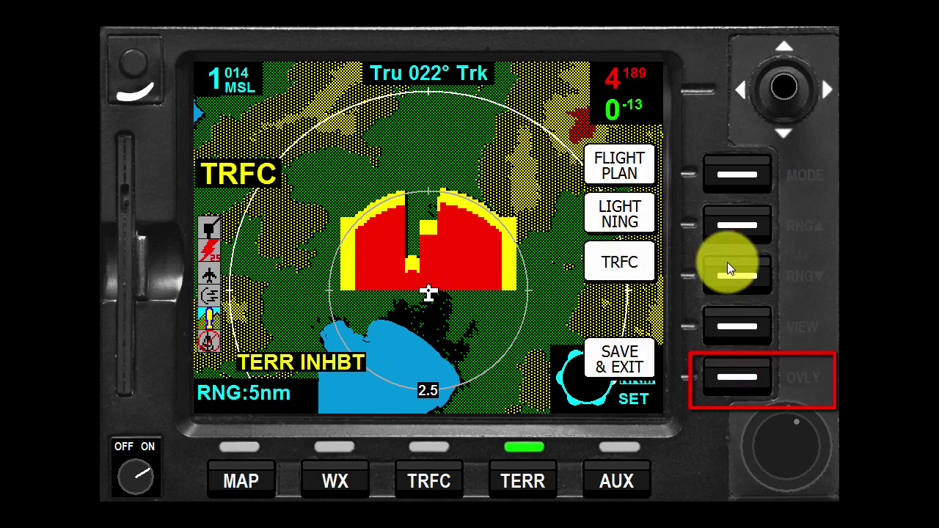
pyautogui.click(737, 179)
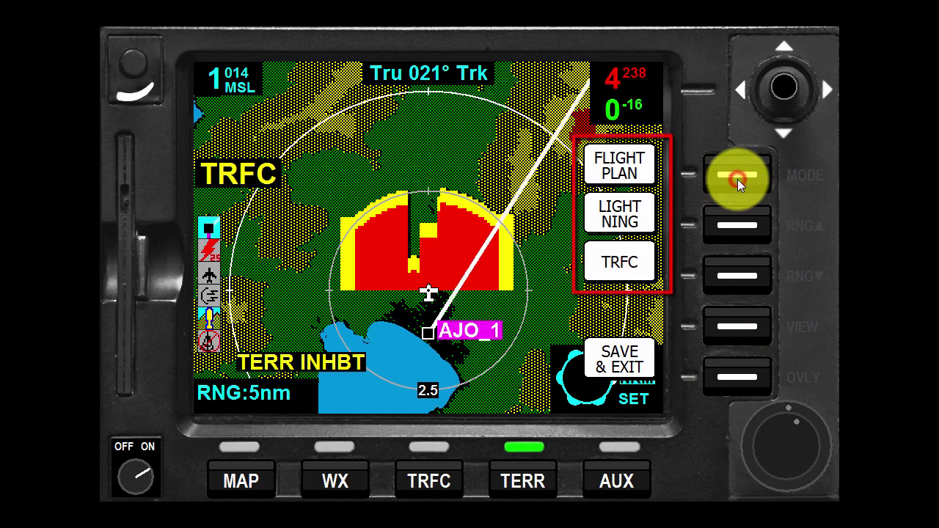
pyautogui.click(727, 227)
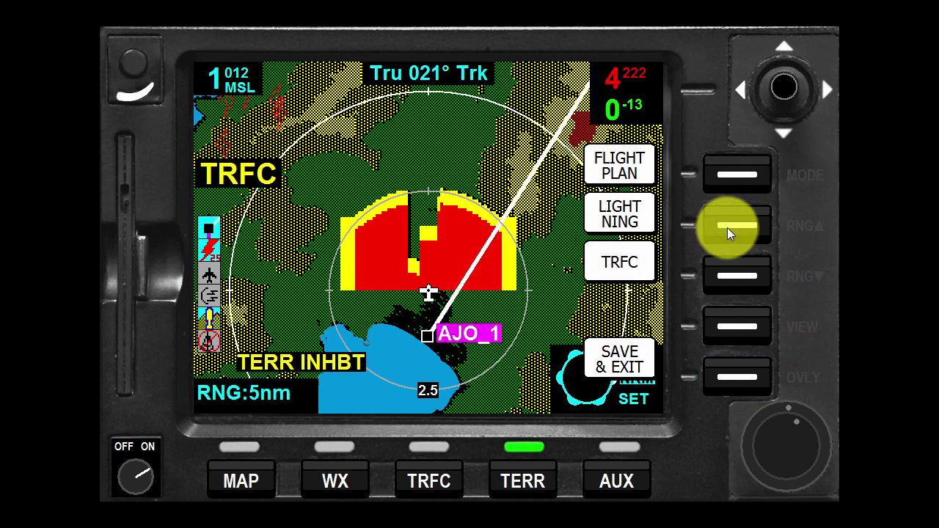
pyautogui.click(734, 277)
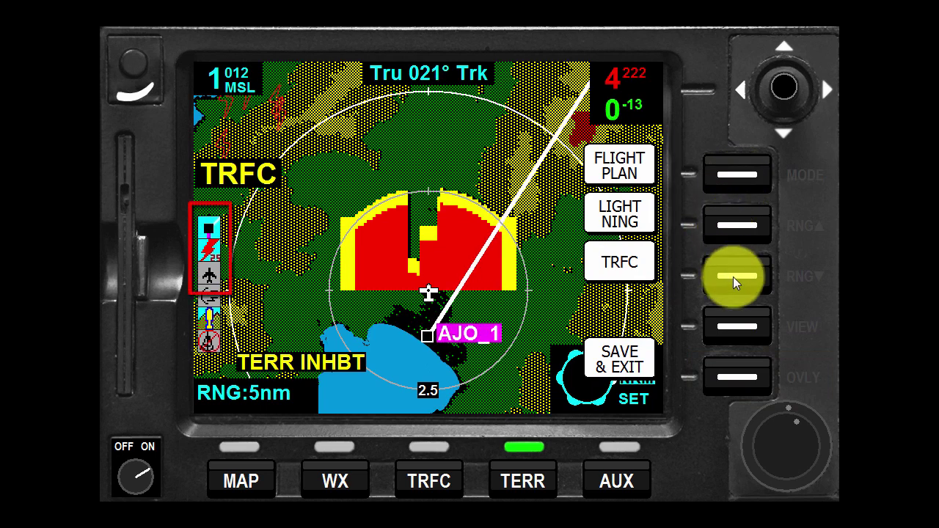
pyautogui.click(736, 375)
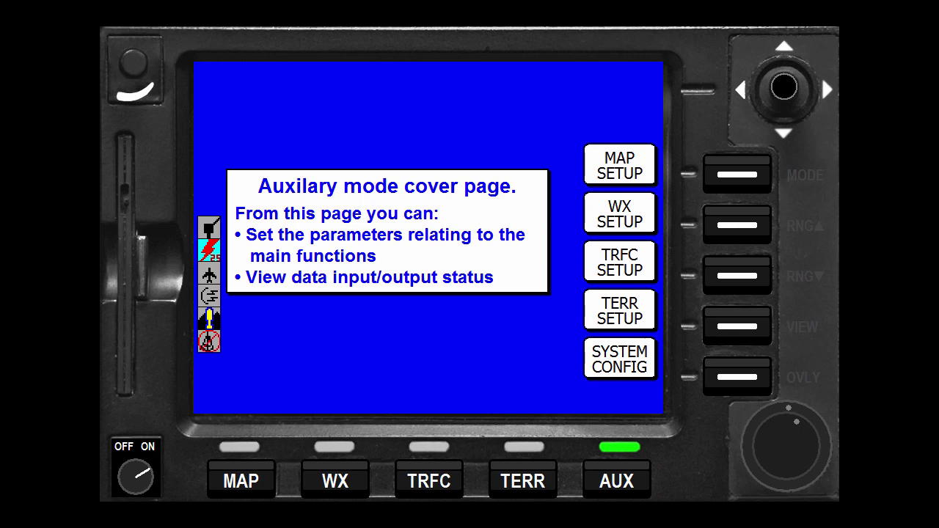
# Step: In Map Setup, set orientation to TRACK UP and airport names to AIRPORT
pyautogui.click(744, 174)
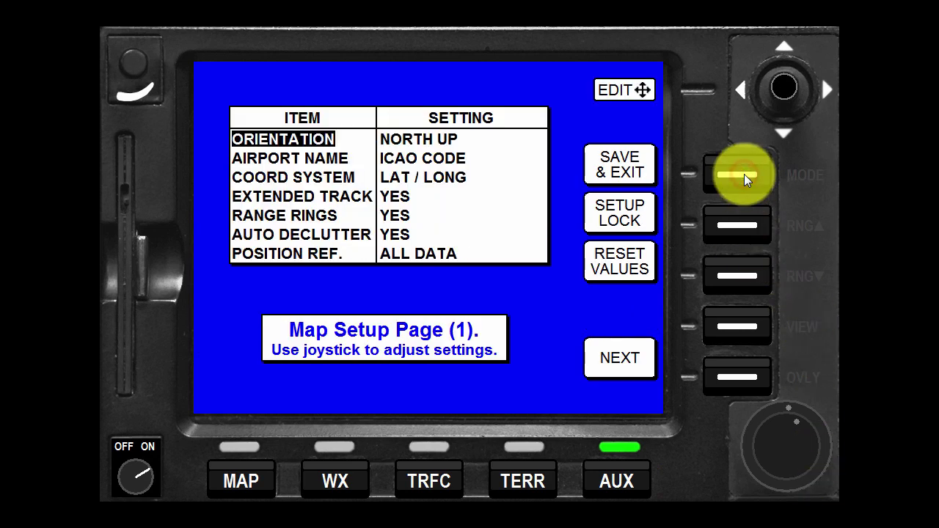
pyautogui.click(825, 91)
pyautogui.click(781, 49)
pyautogui.click(781, 48)
pyautogui.click(739, 91)
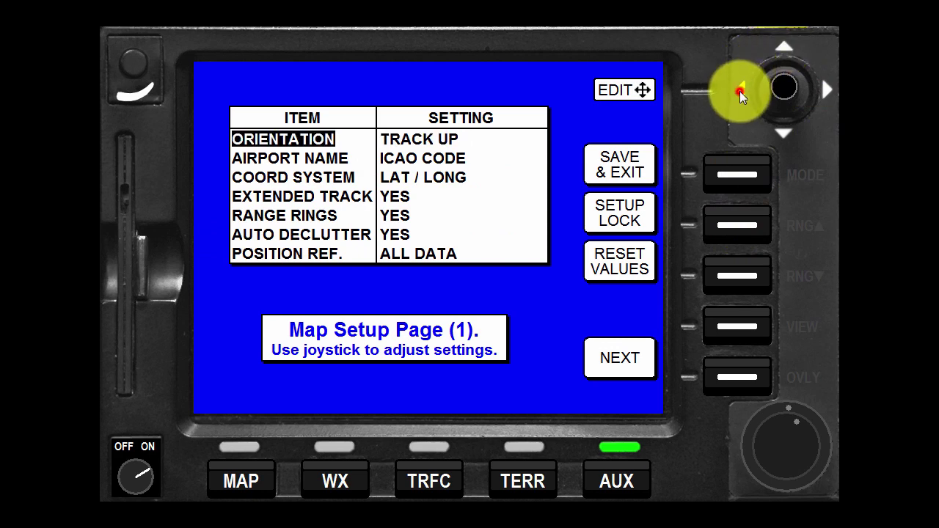
pyautogui.click(782, 132)
pyautogui.click(824, 90)
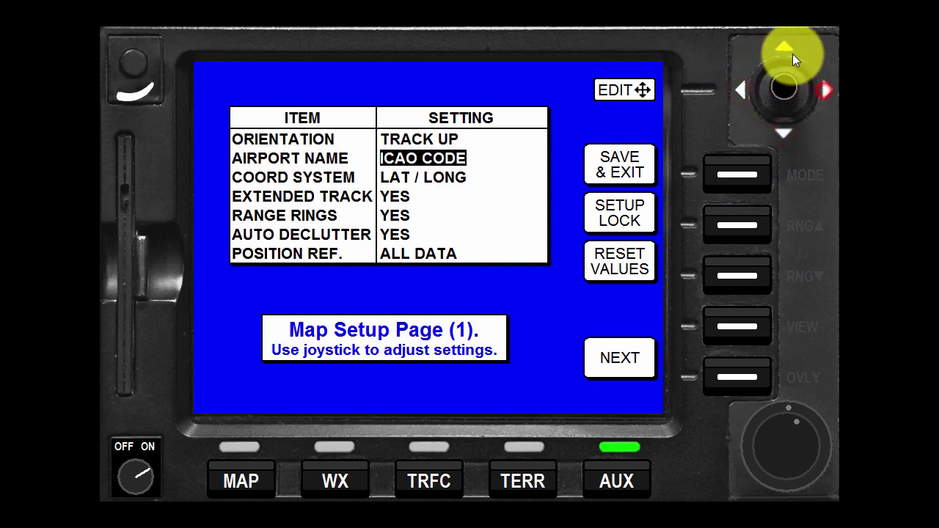
pyautogui.click(784, 50)
pyautogui.click(784, 50)
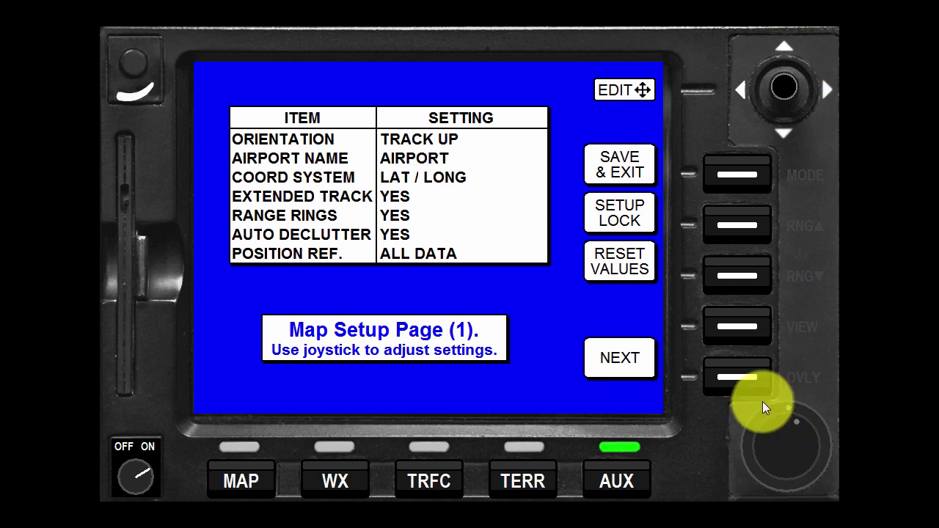
# Step: On the third map setup page raise V. Airways line max to 80 and save the map setup
pyautogui.click(727, 376)
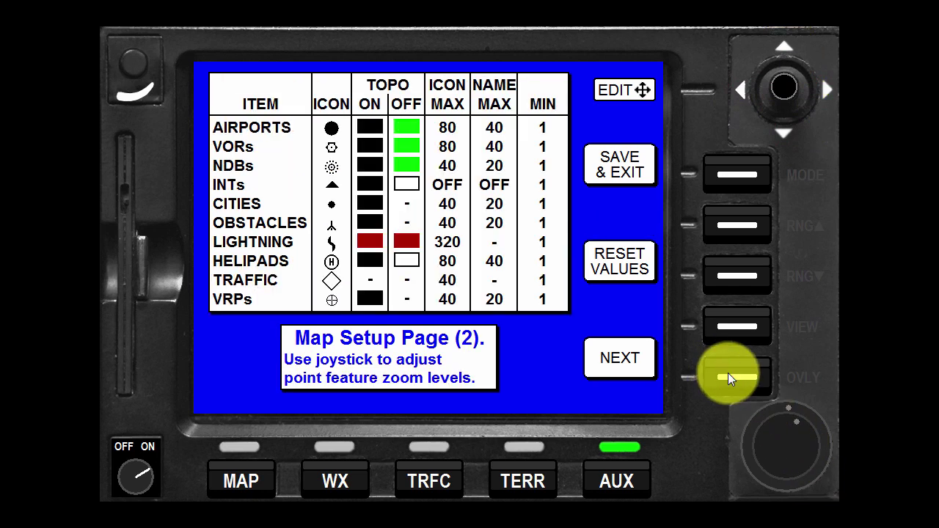
pyautogui.click(727, 374)
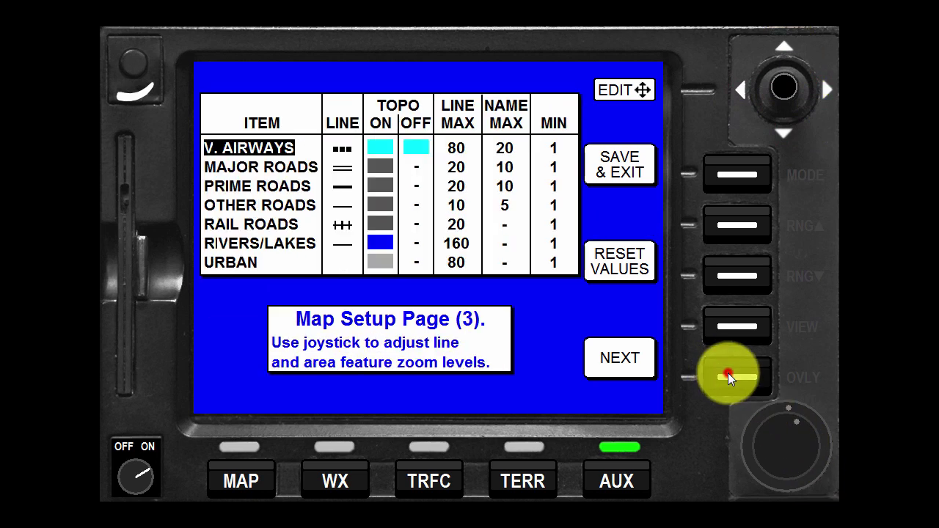
pyautogui.click(807, 89)
pyautogui.click(779, 60)
pyautogui.click(779, 59)
pyautogui.click(779, 133)
pyautogui.click(739, 89)
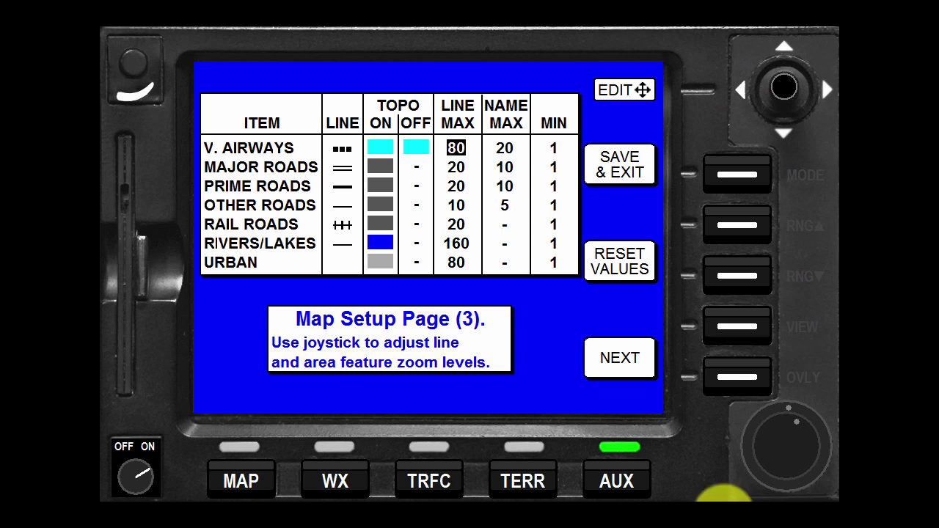
pyautogui.click(732, 174)
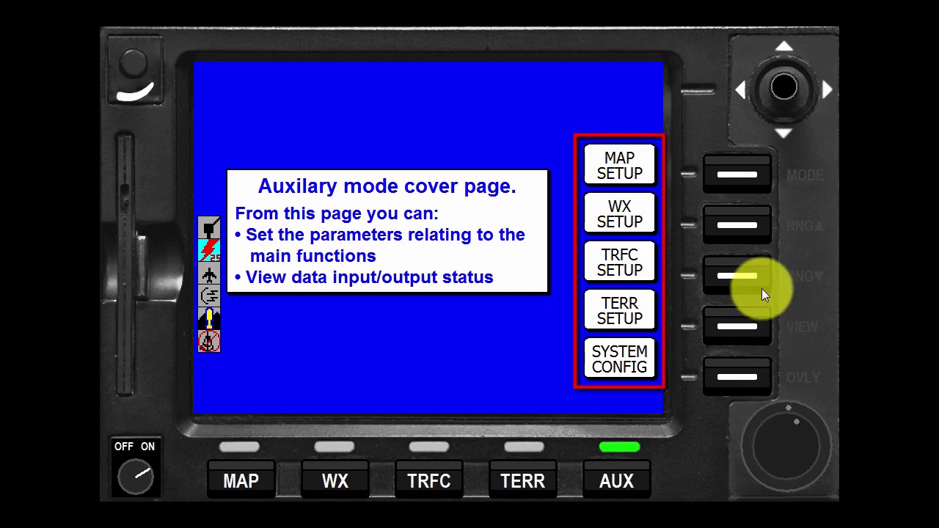
# Step: Review weather radar calibration data (gain -30.0 dB, stabilization OFF), then go to traffic setup's password page
pyautogui.click(734, 221)
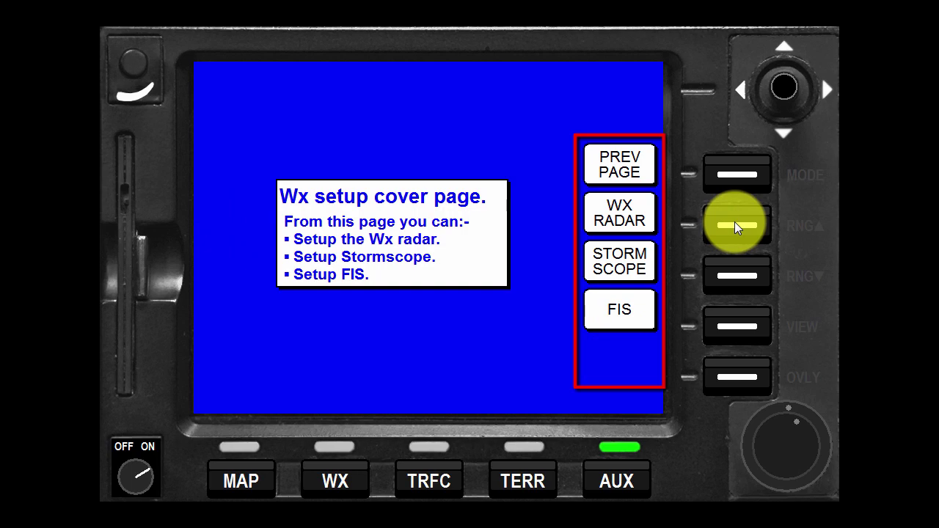
pyautogui.click(734, 222)
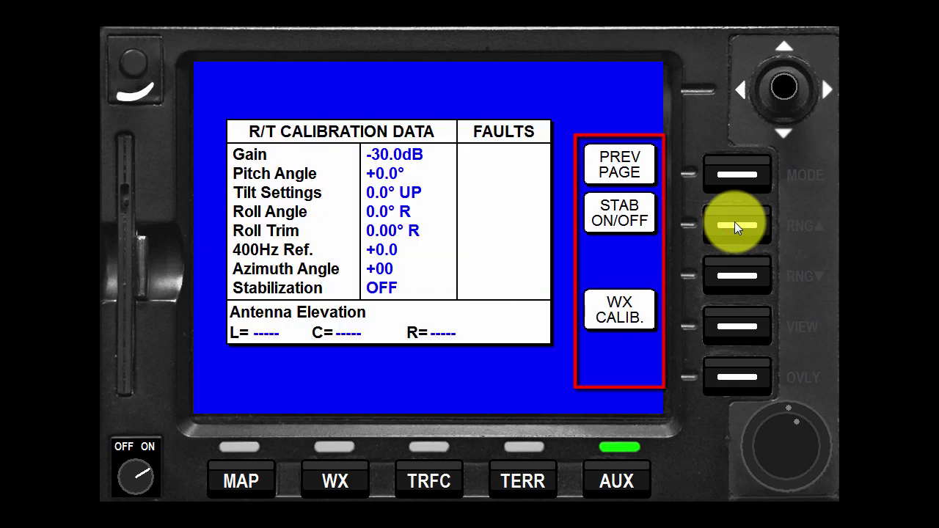
pyautogui.click(740, 179)
pyautogui.click(740, 179)
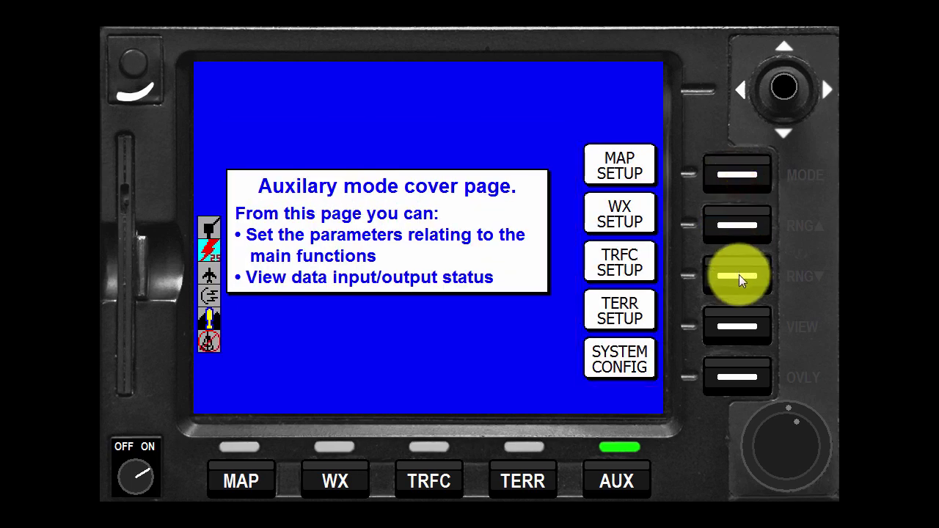
pyautogui.click(738, 274)
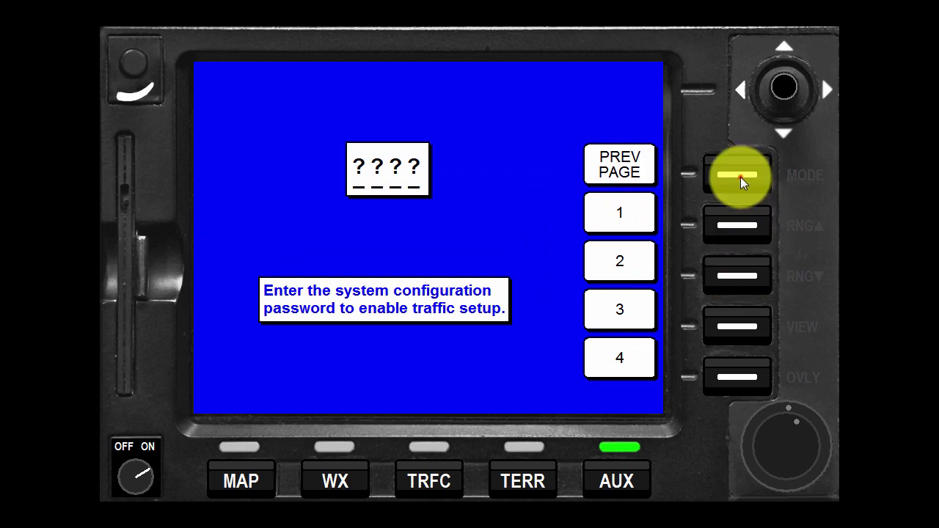